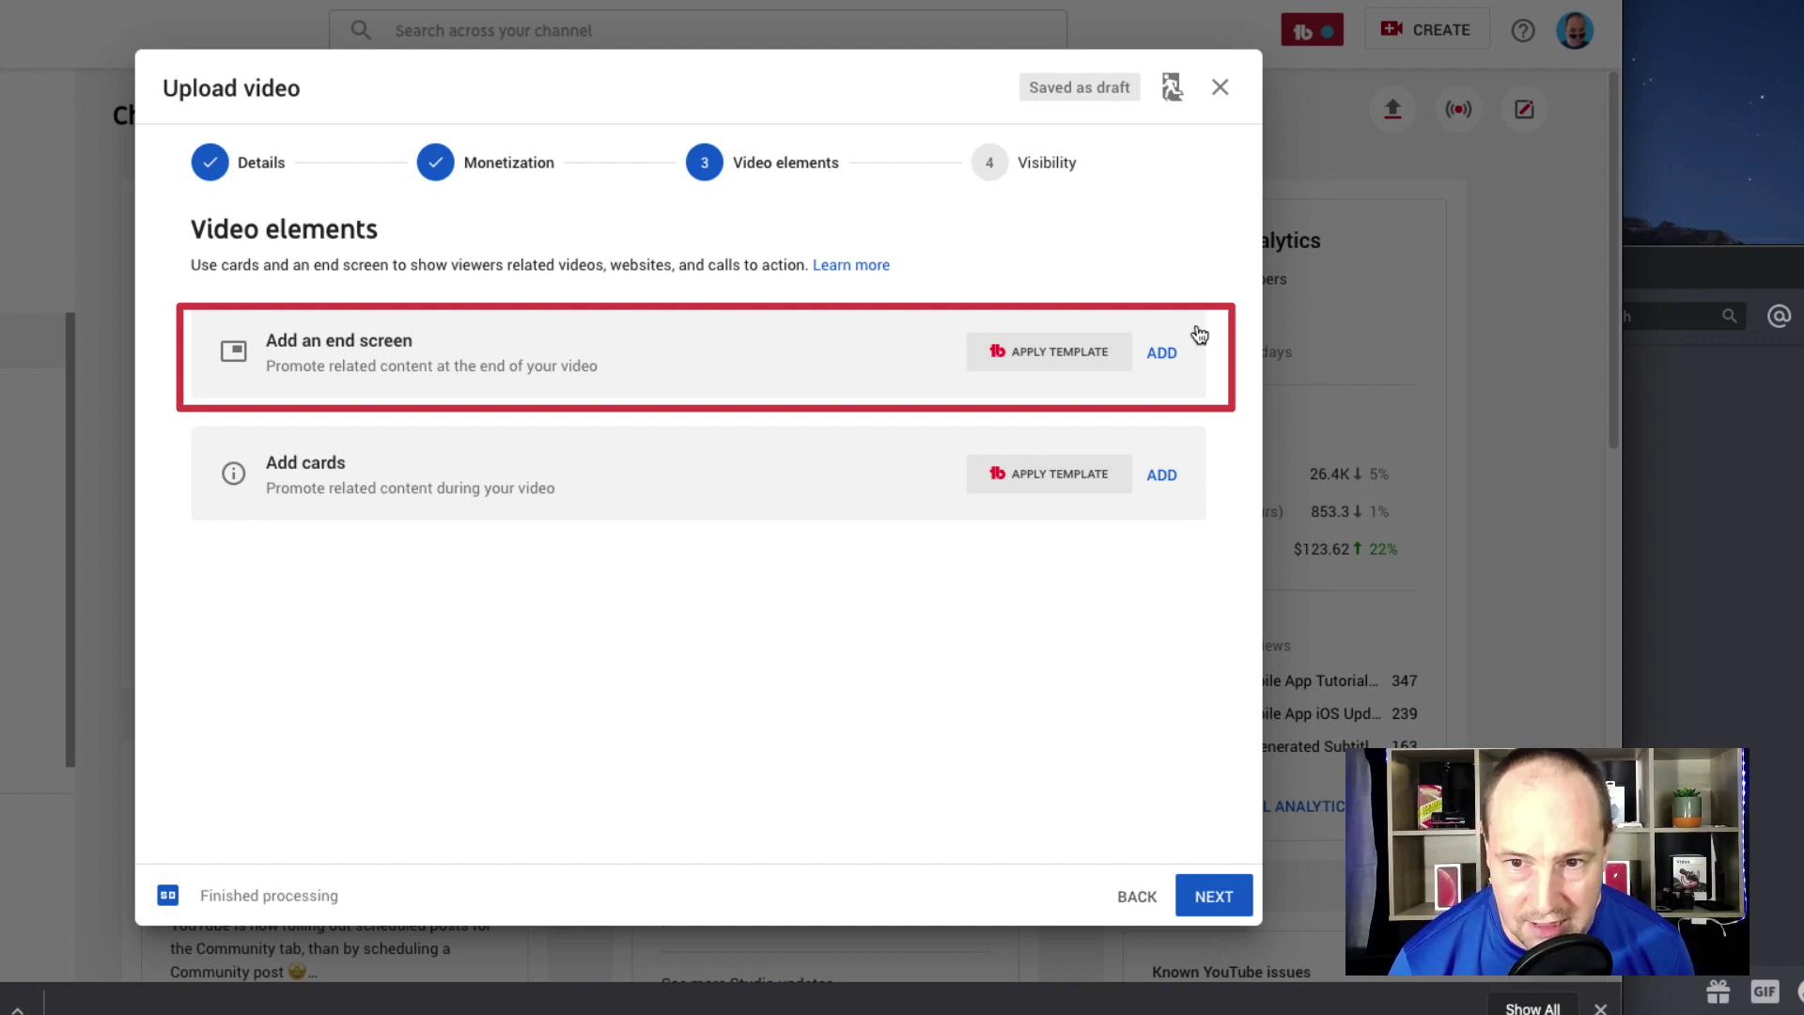
pyautogui.click(1164, 354)
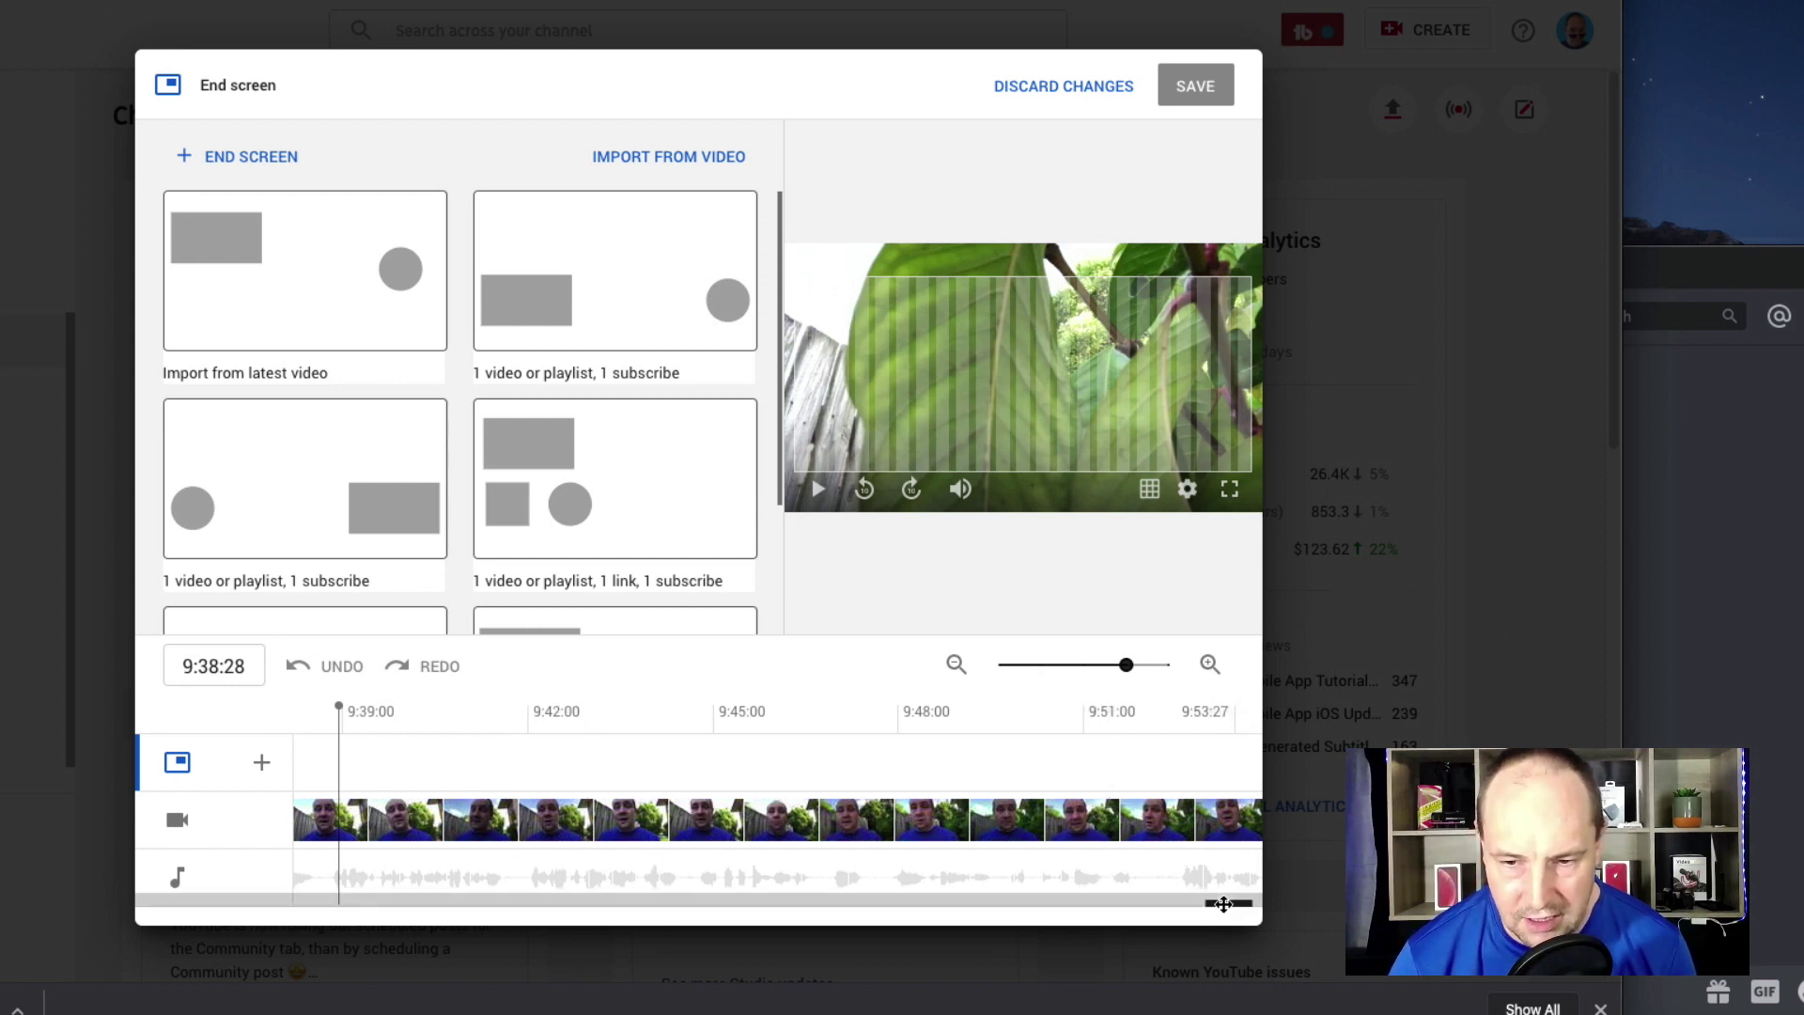
pyautogui.moveTo(1224, 904); pyautogui.dragTo(1233, 903)
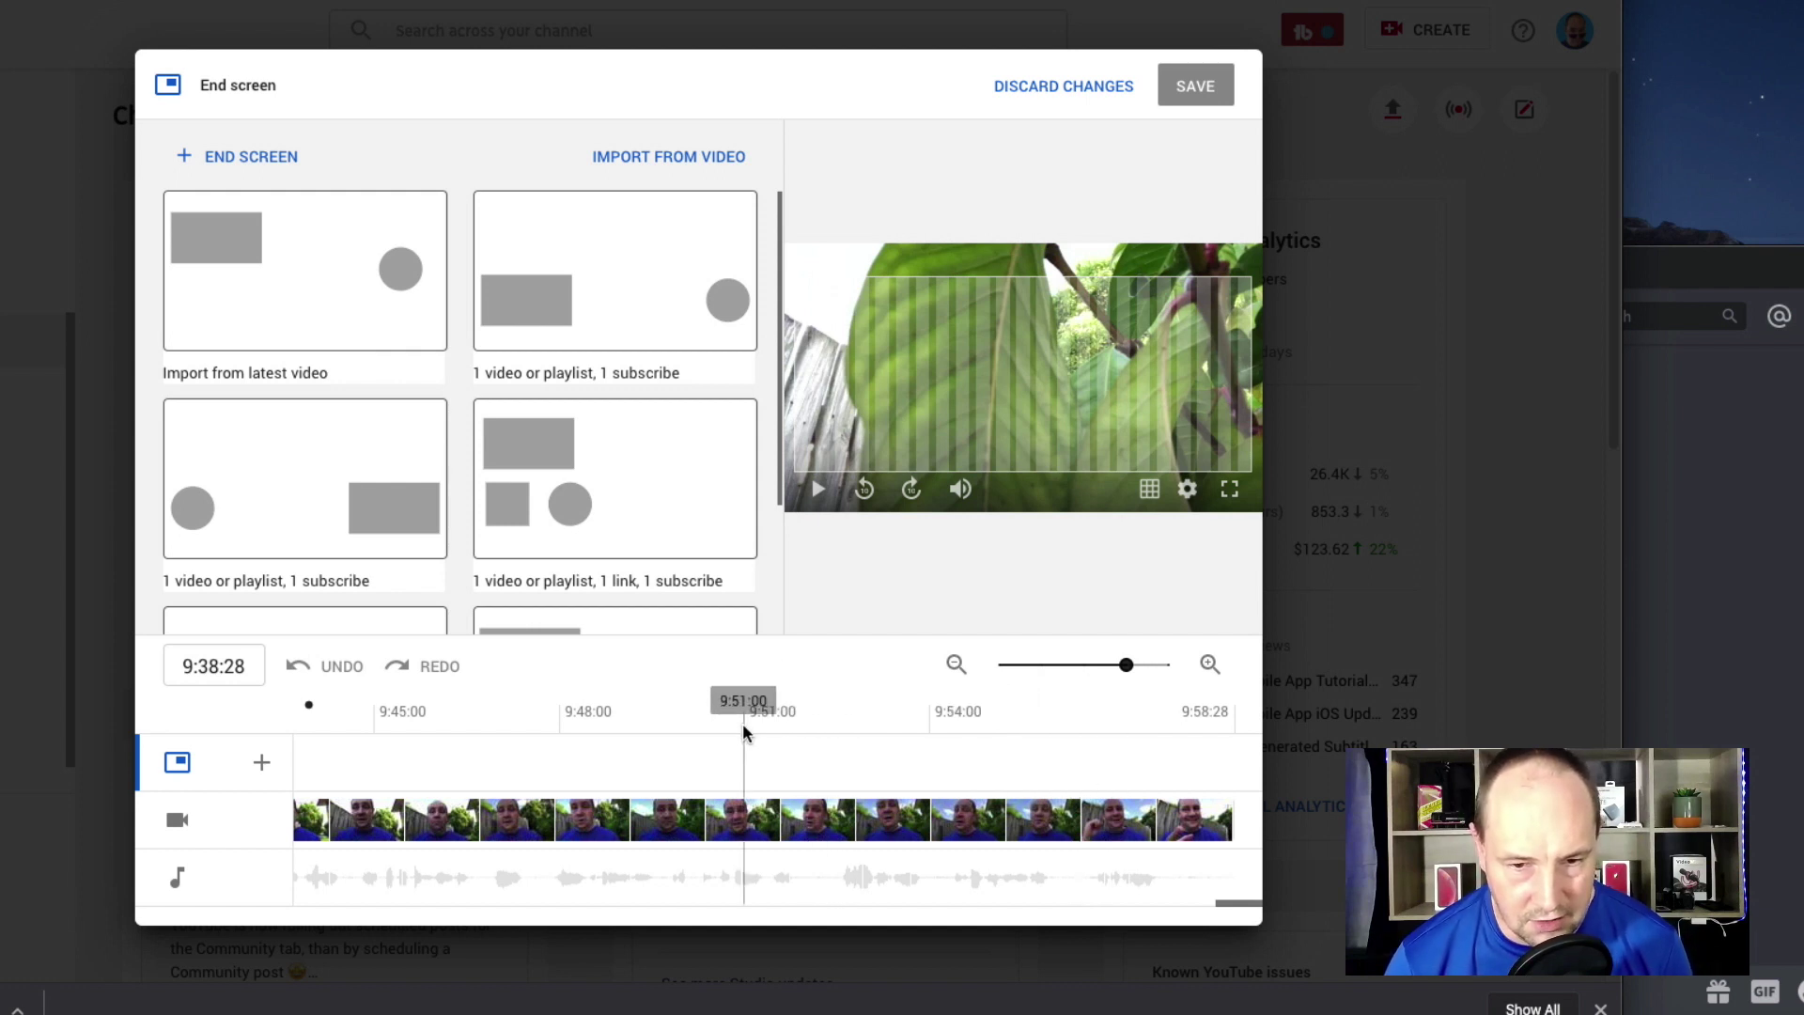
pyautogui.click(696, 763)
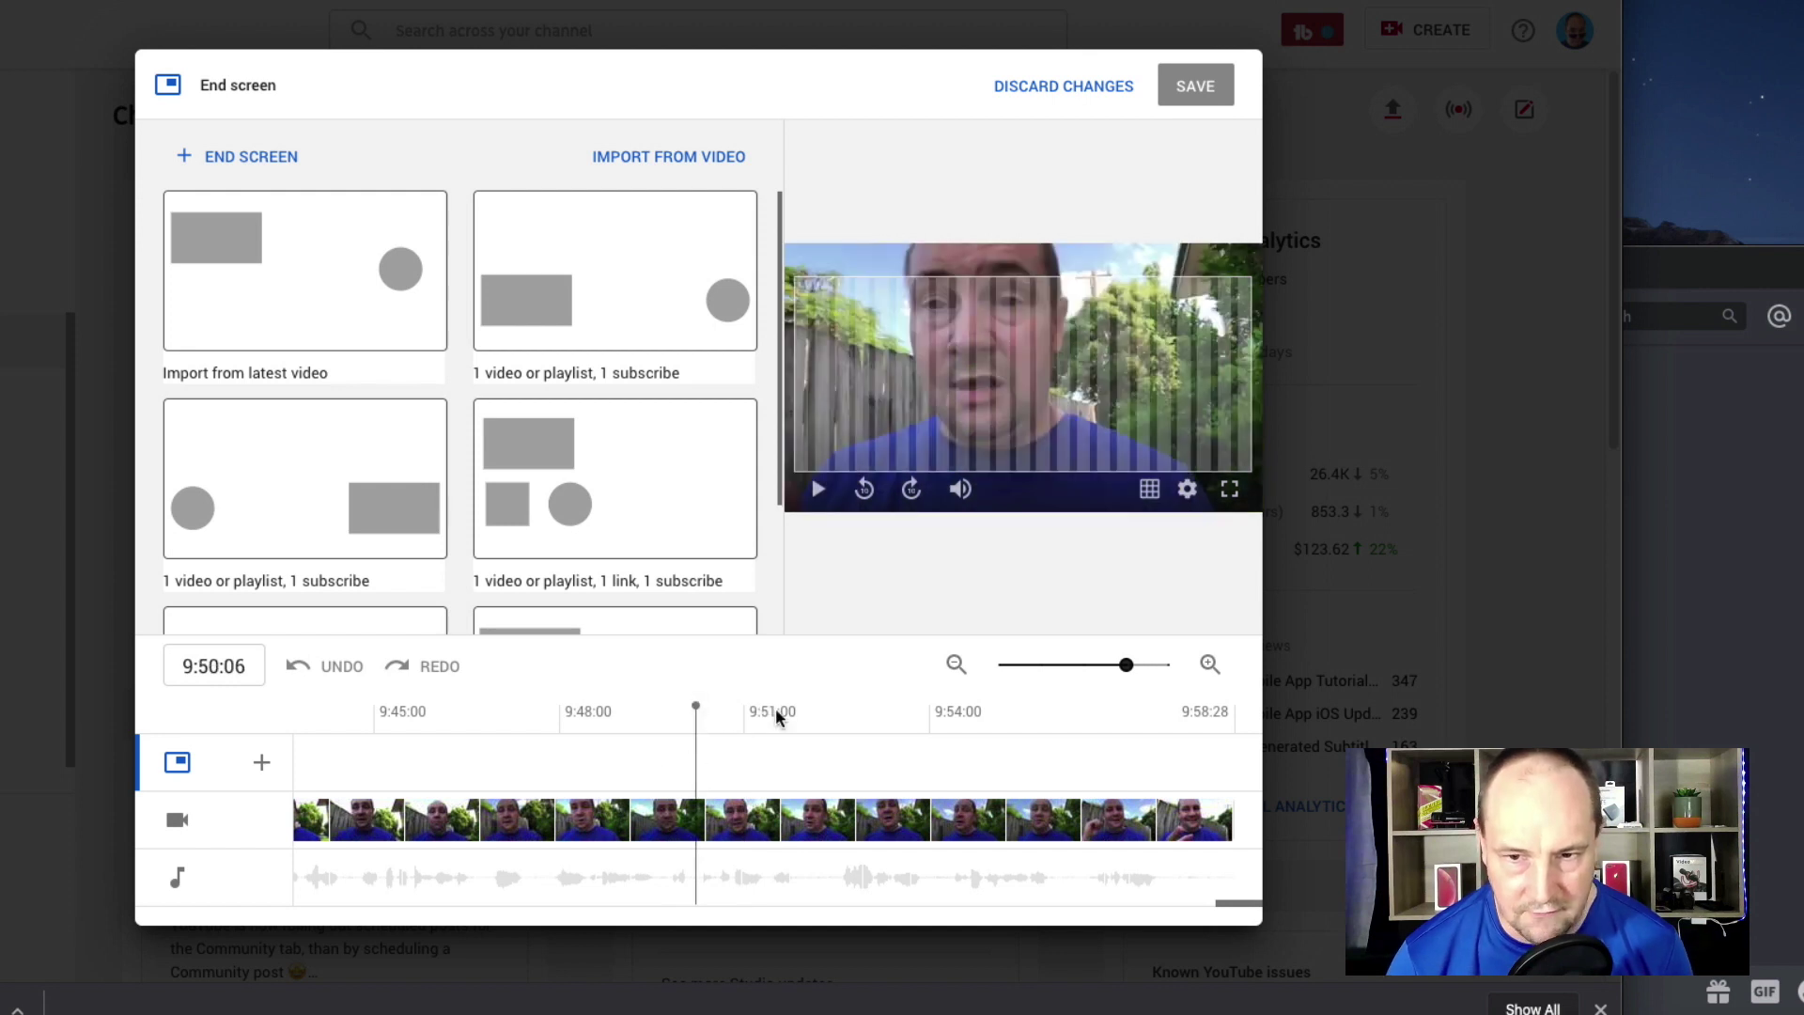
pyautogui.click(818, 491)
pyautogui.click(818, 491)
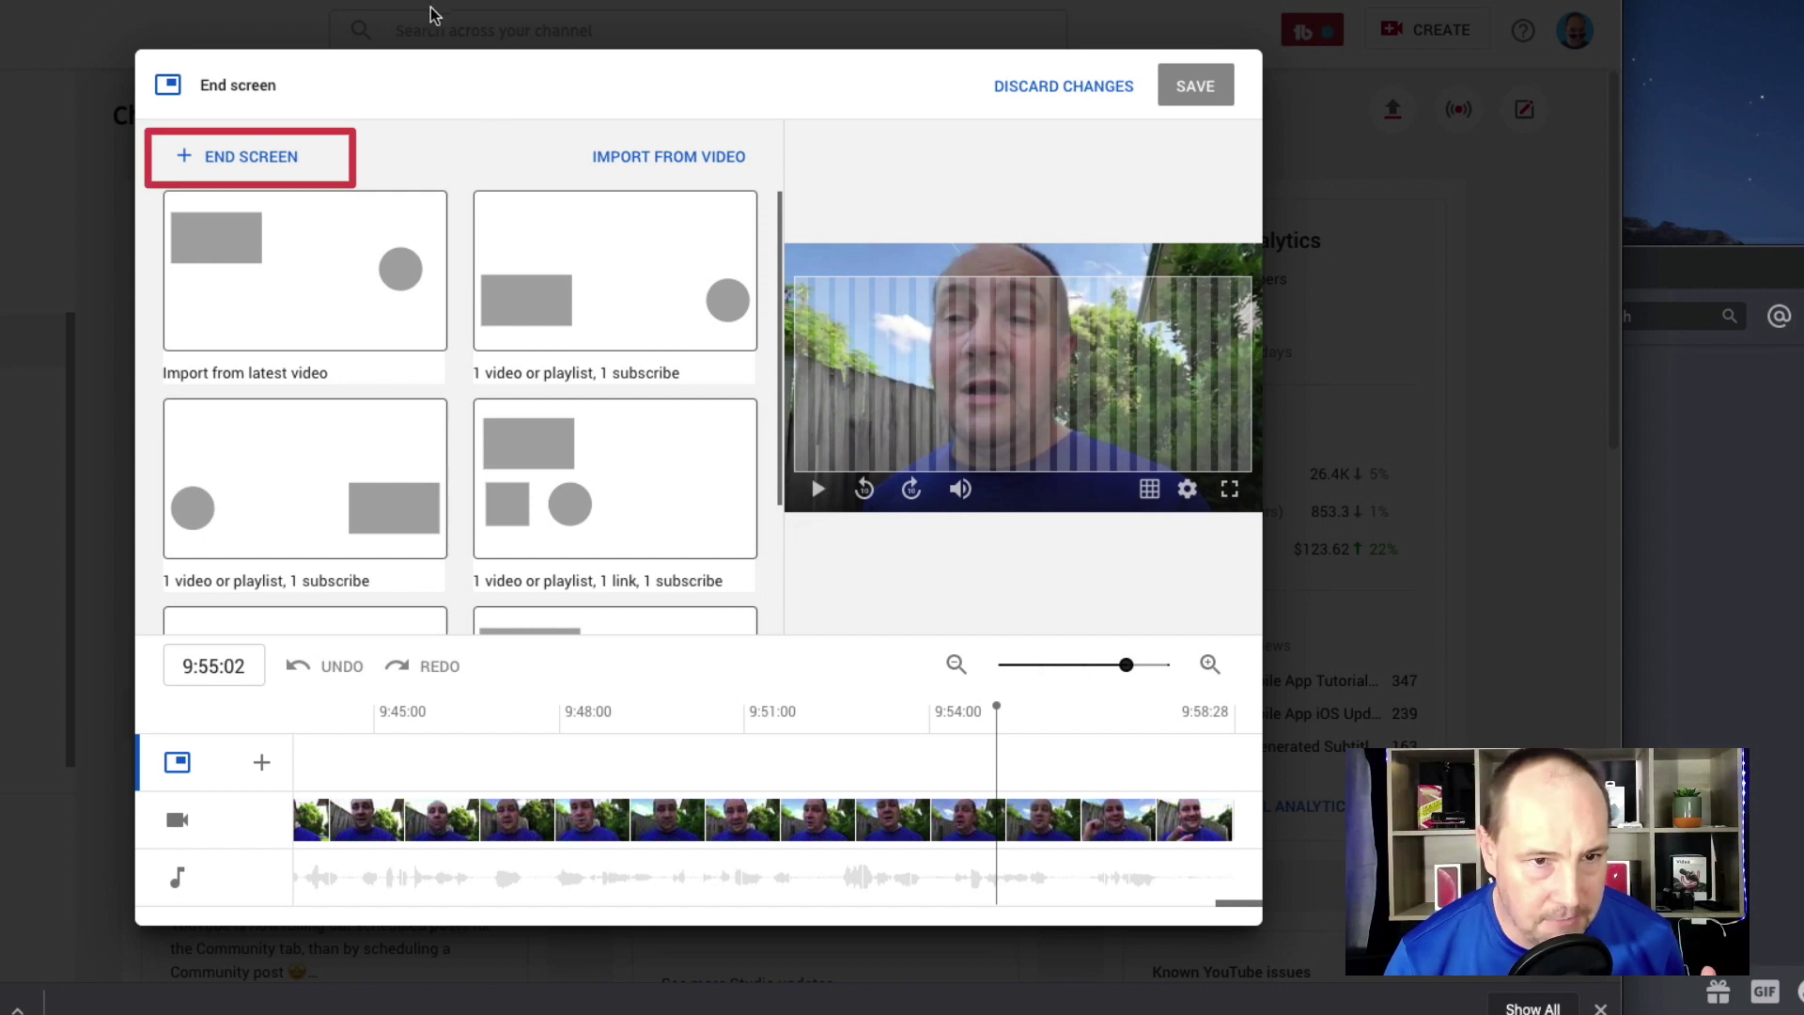
# Add a 'Best for viewer' video element and place it in the preview's bottom-left
pyautogui.click(222, 159)
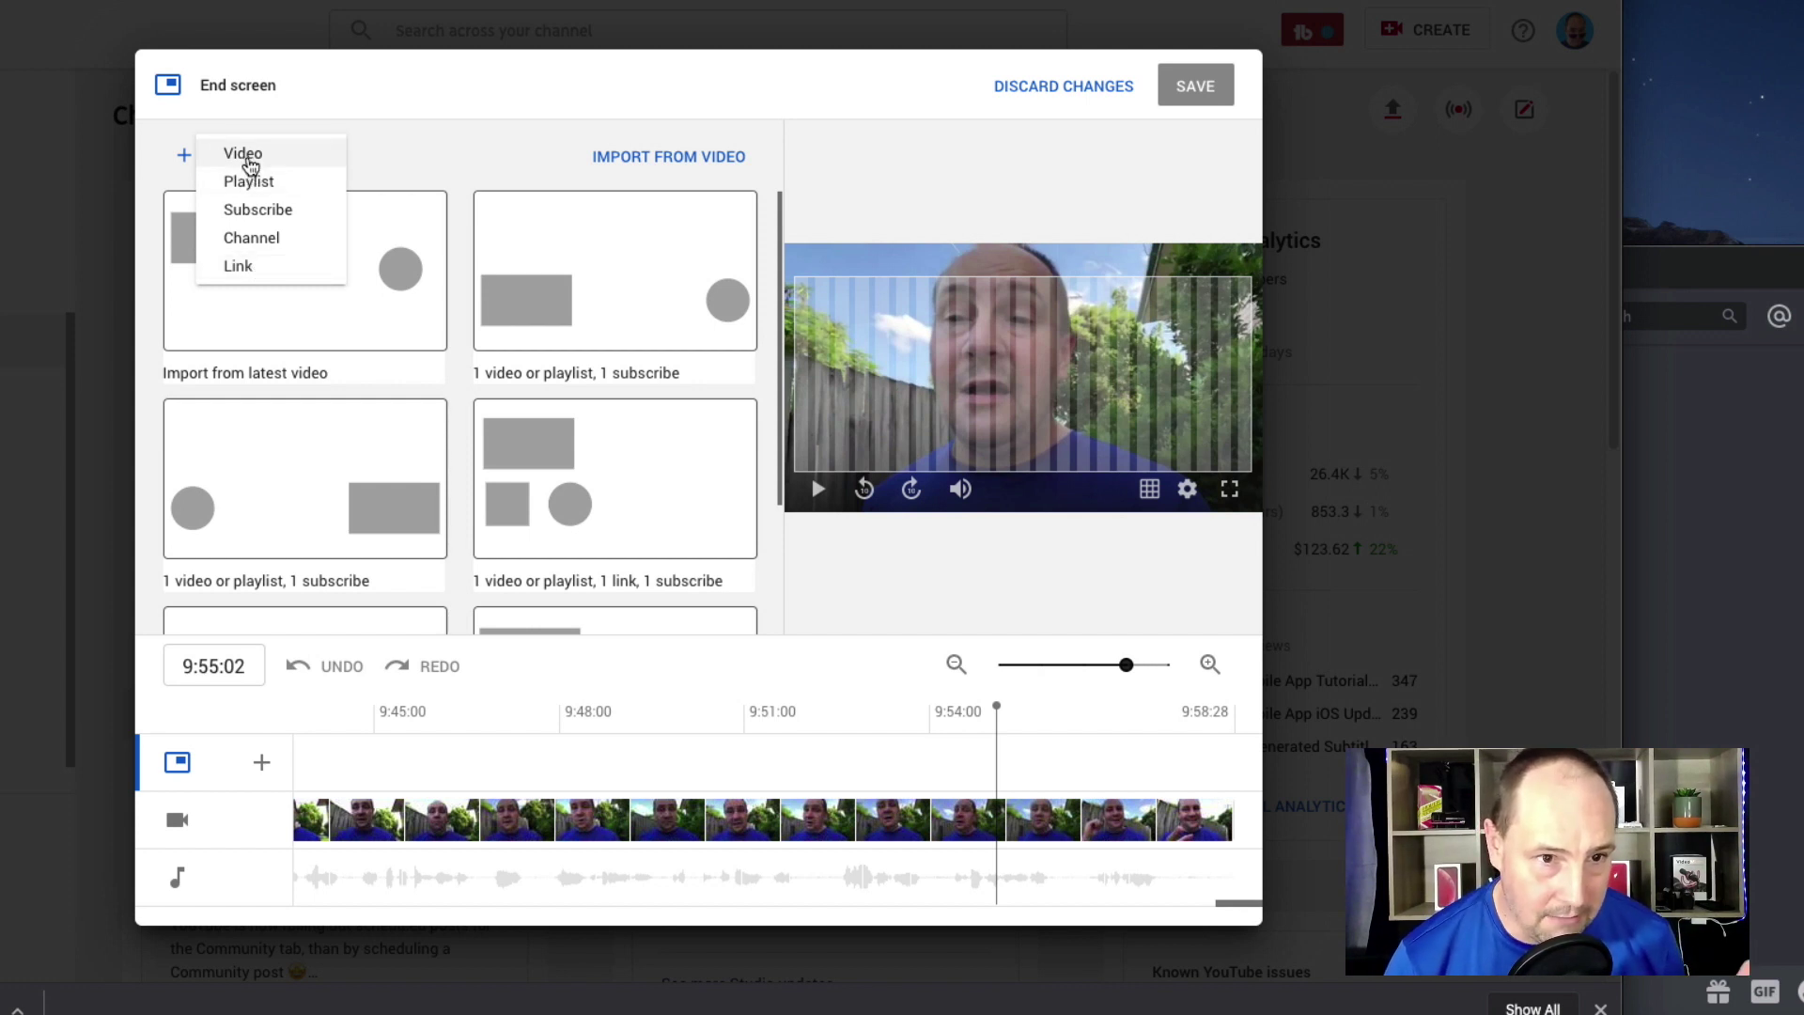
pyautogui.click(250, 164)
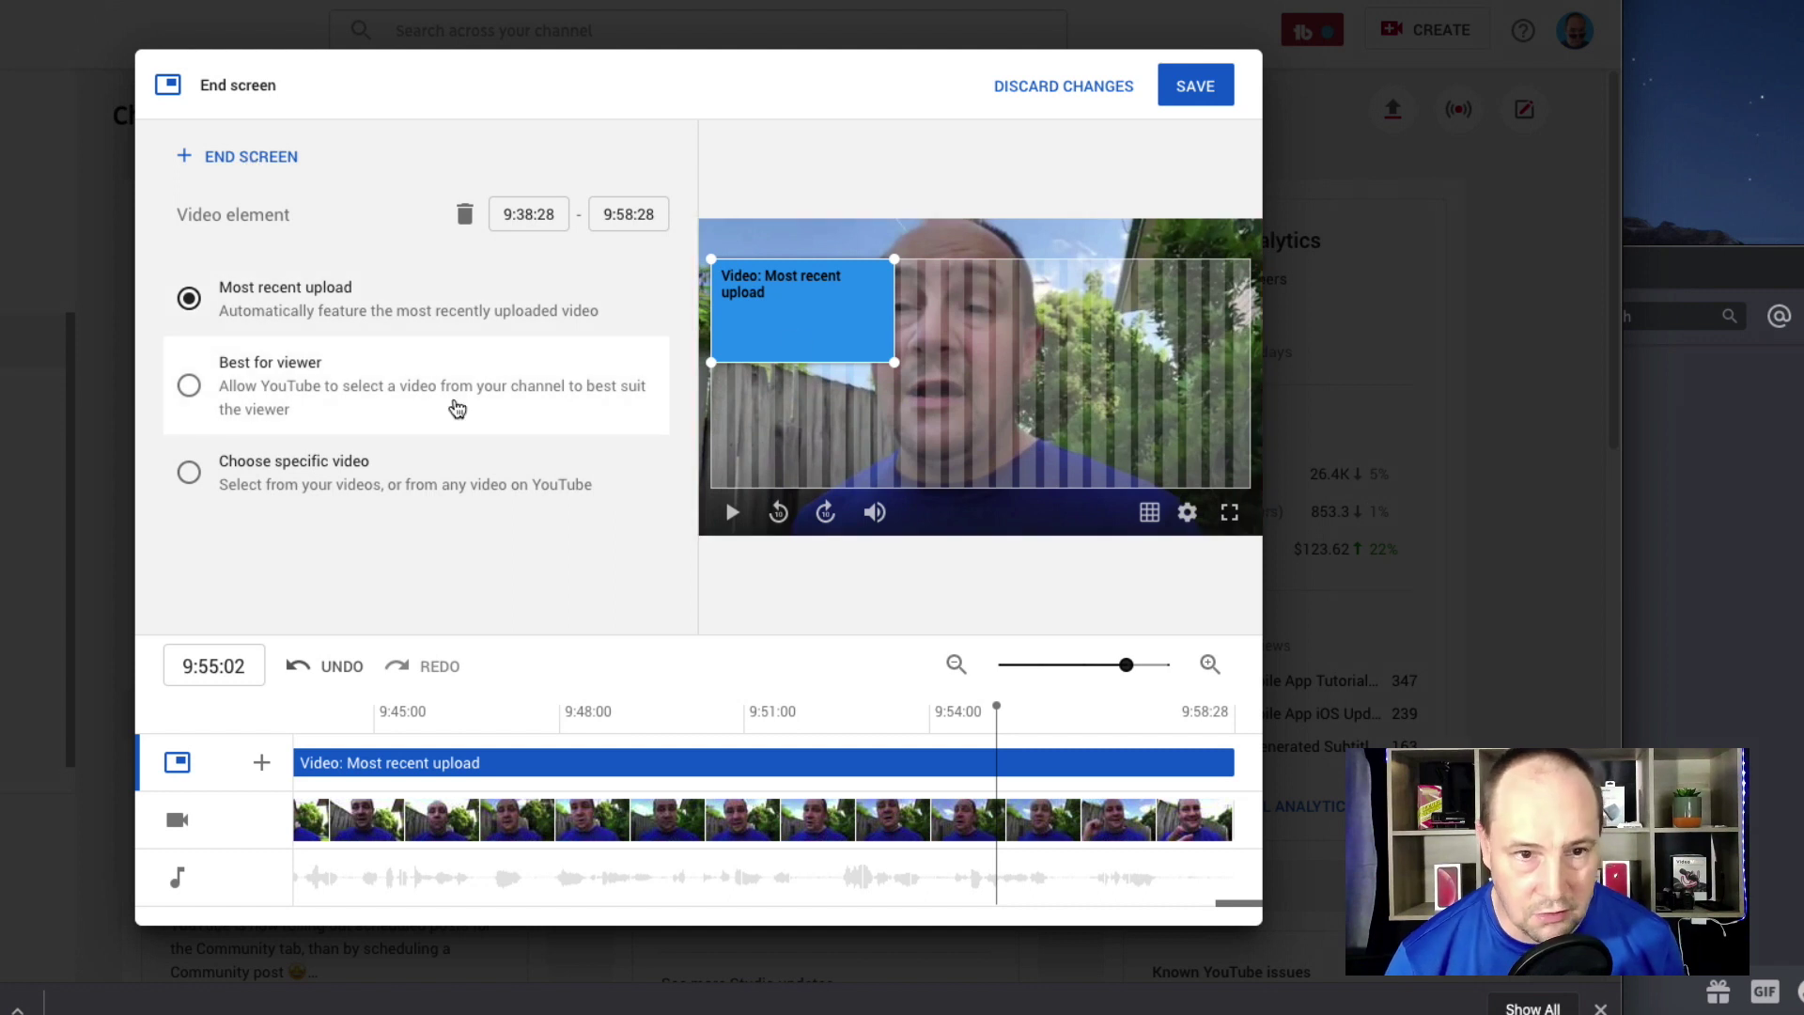
pyautogui.click(188, 386)
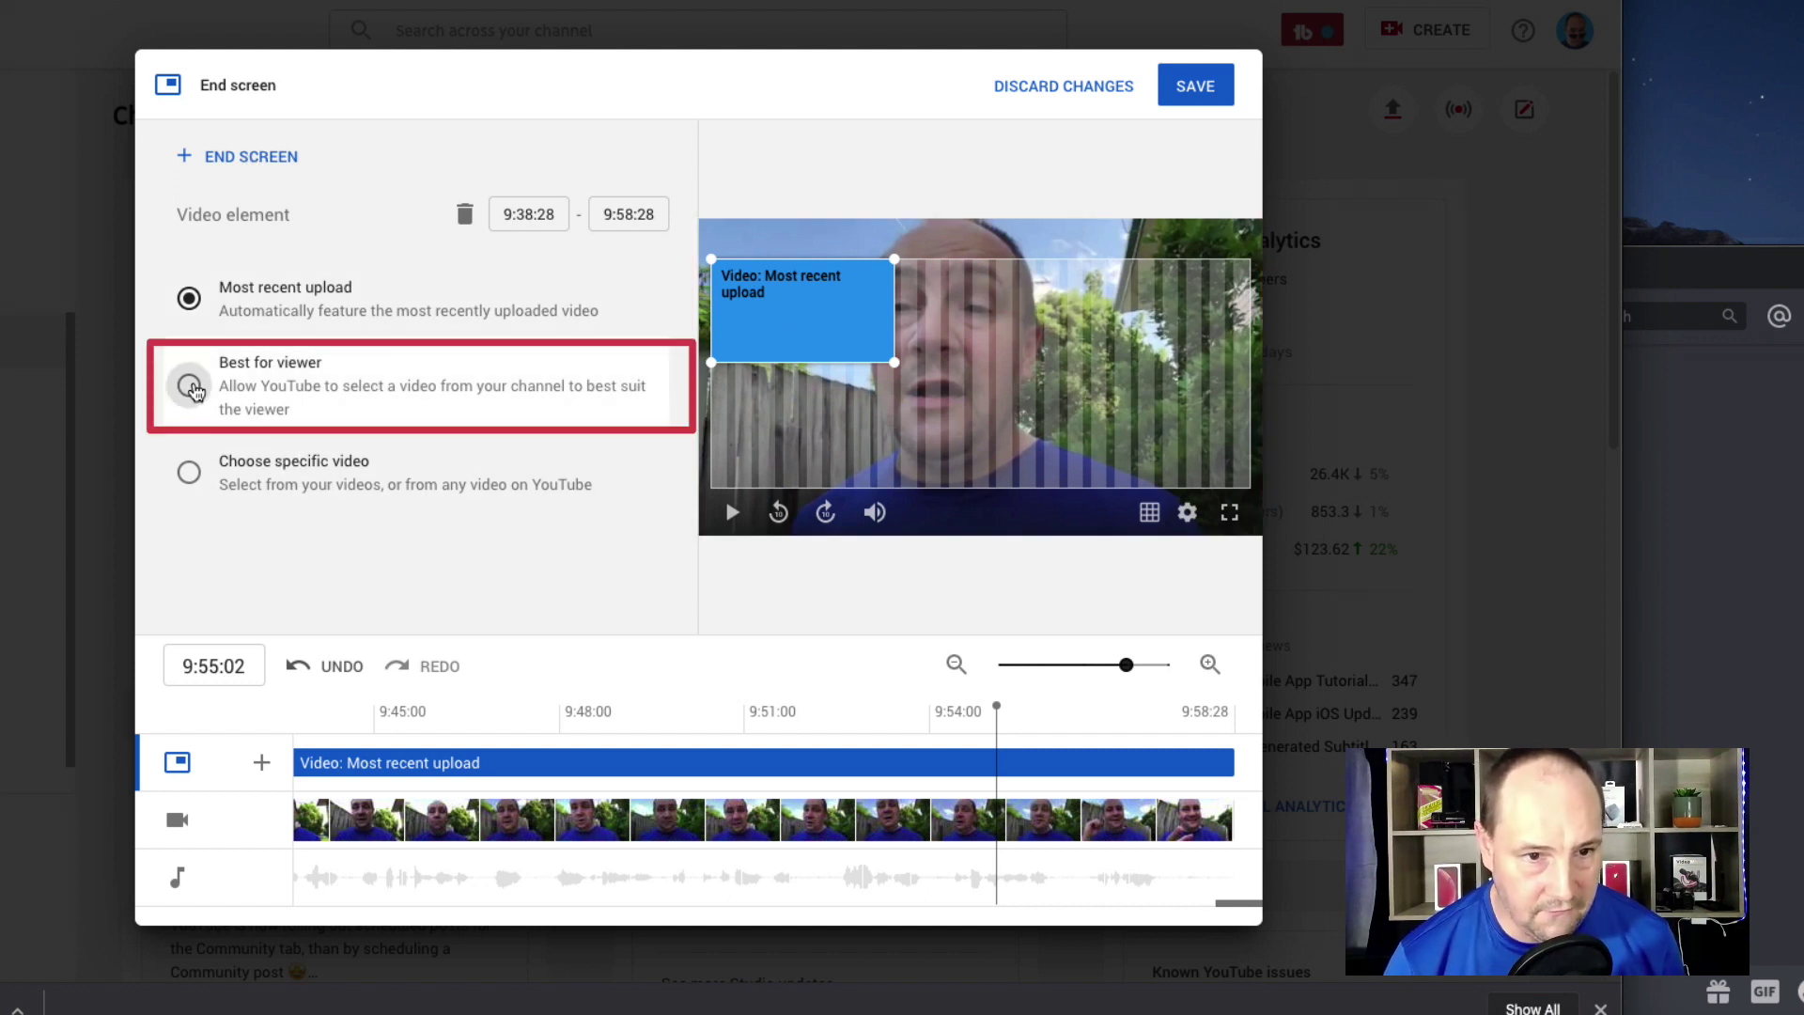
pyautogui.moveTo(857, 321); pyautogui.dragTo(782, 456)
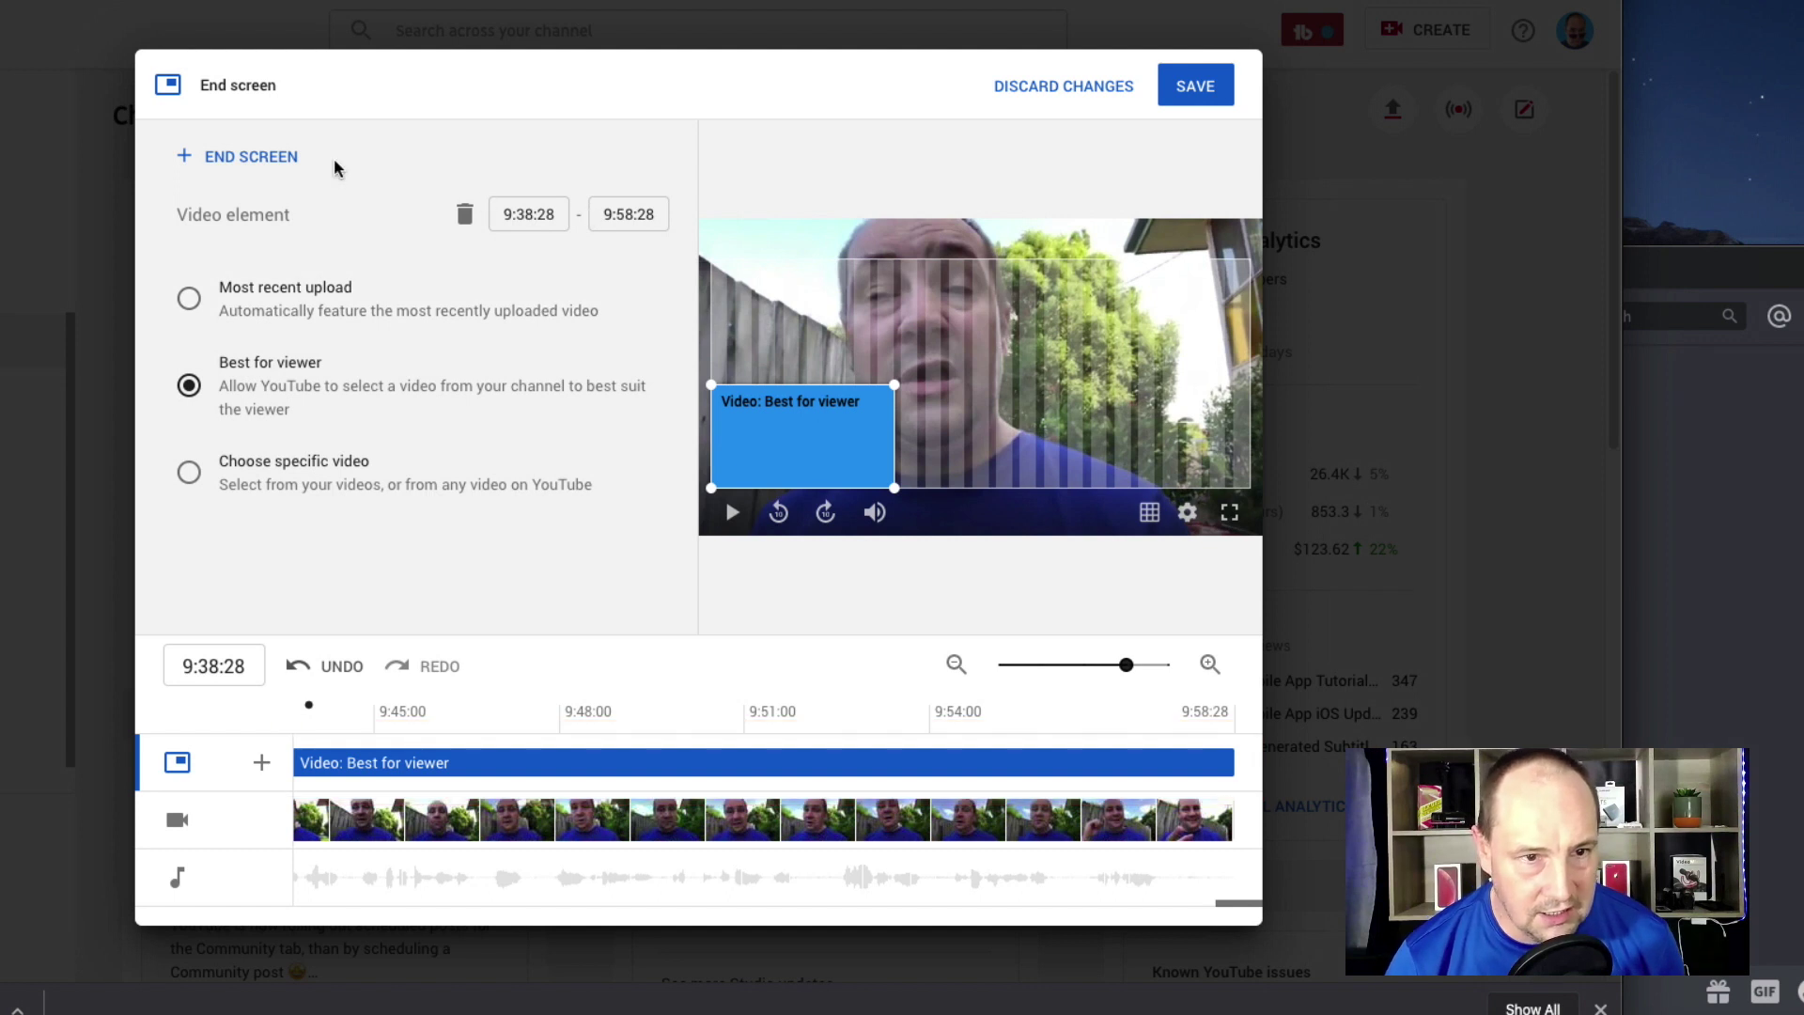
# Add the 'Tutorials, How-To and Walkthough Videos' playlist element in the bottom-right corner
pyautogui.click(191, 160)
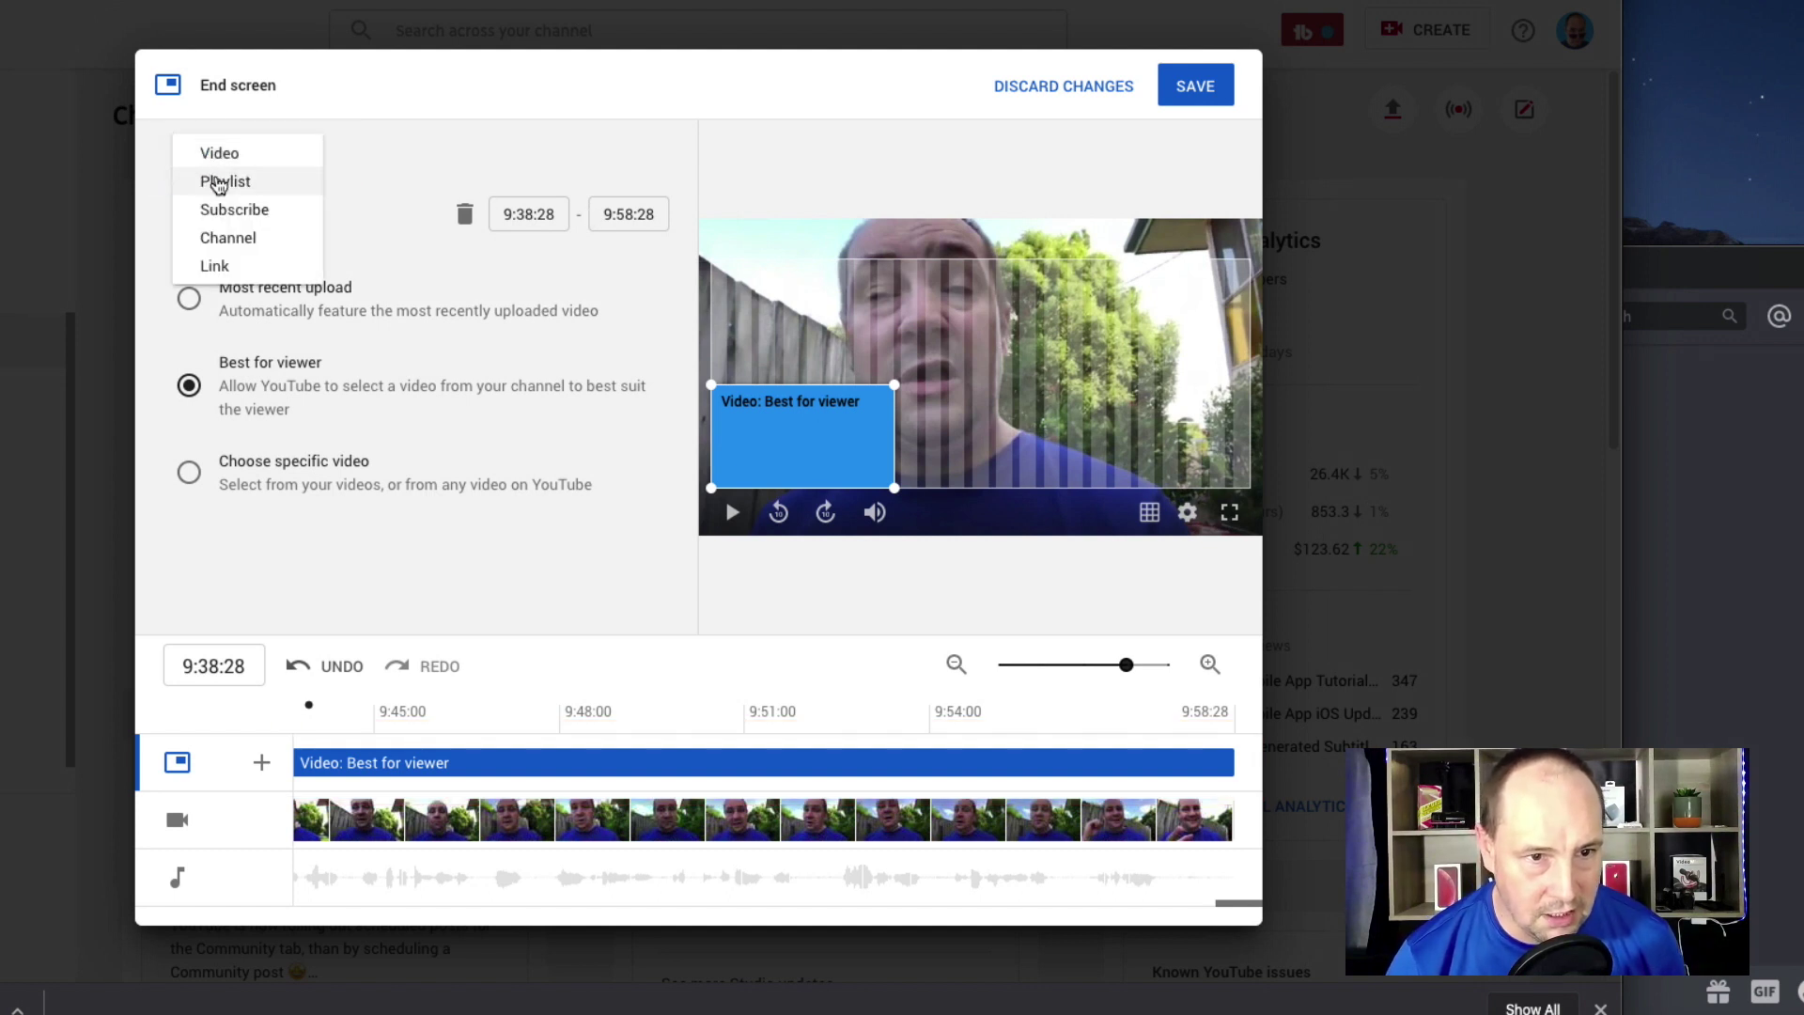
pyautogui.click(218, 182)
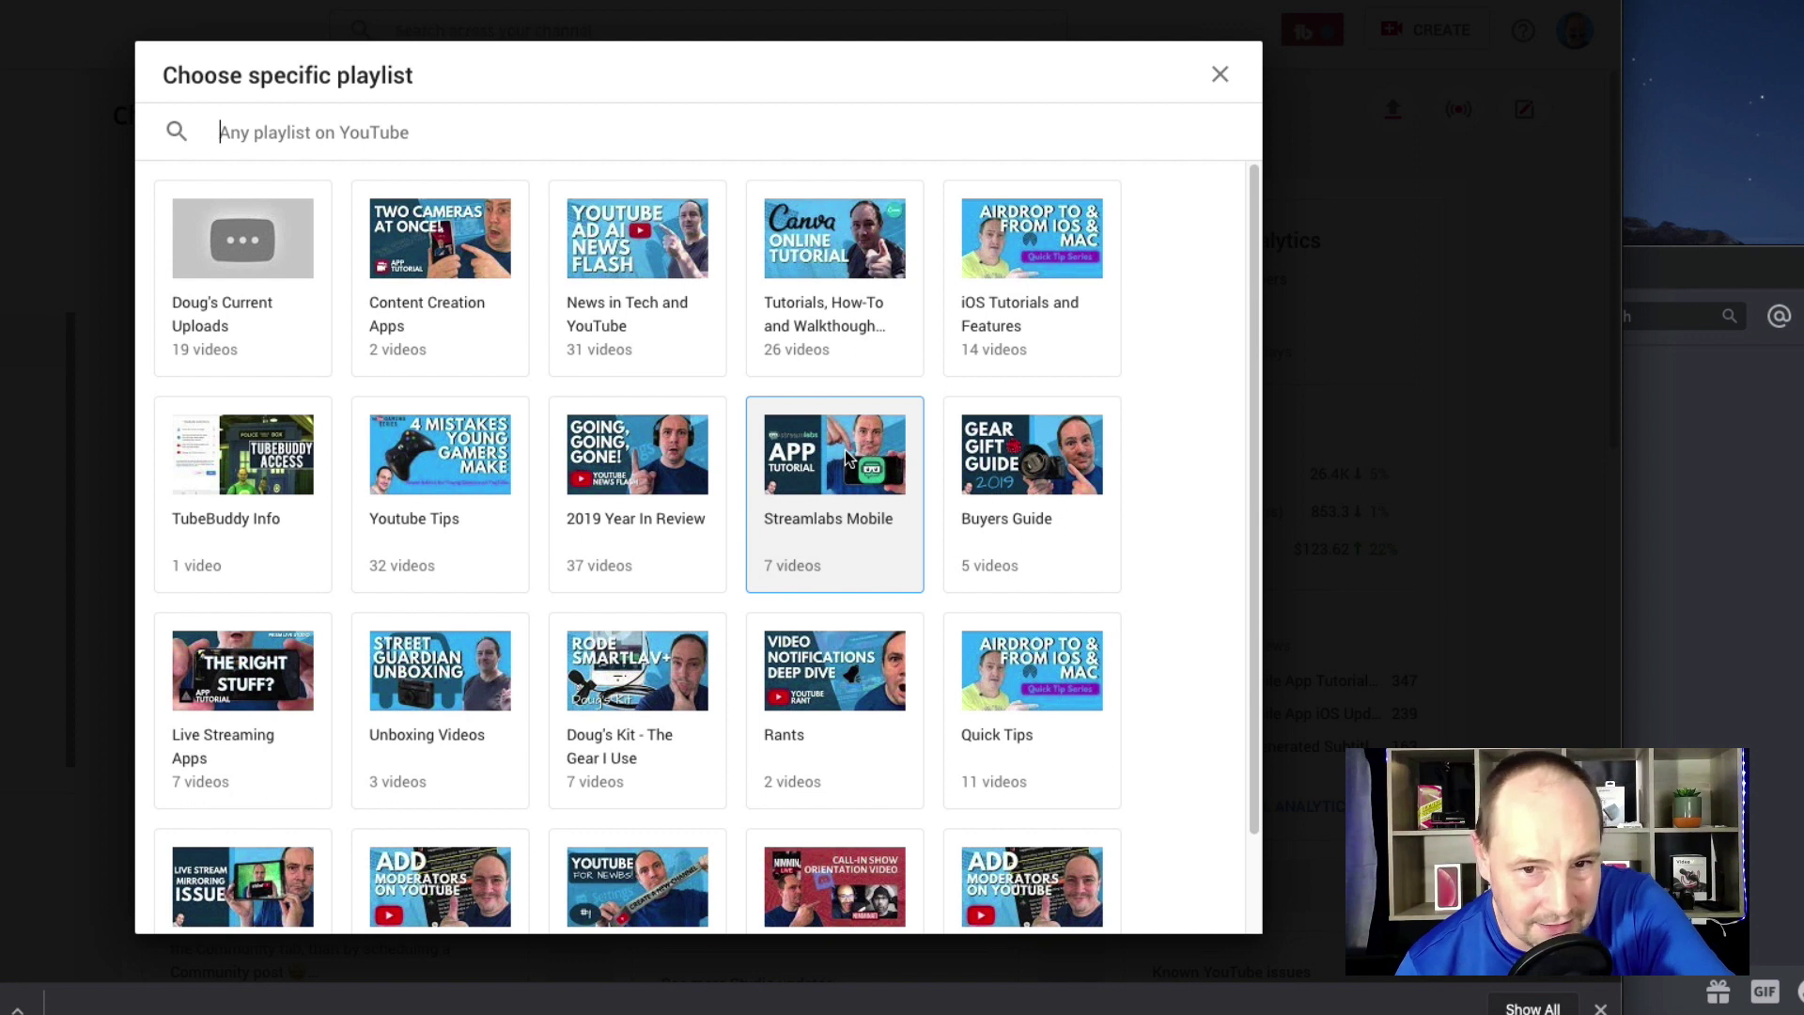
pyautogui.click(818, 298)
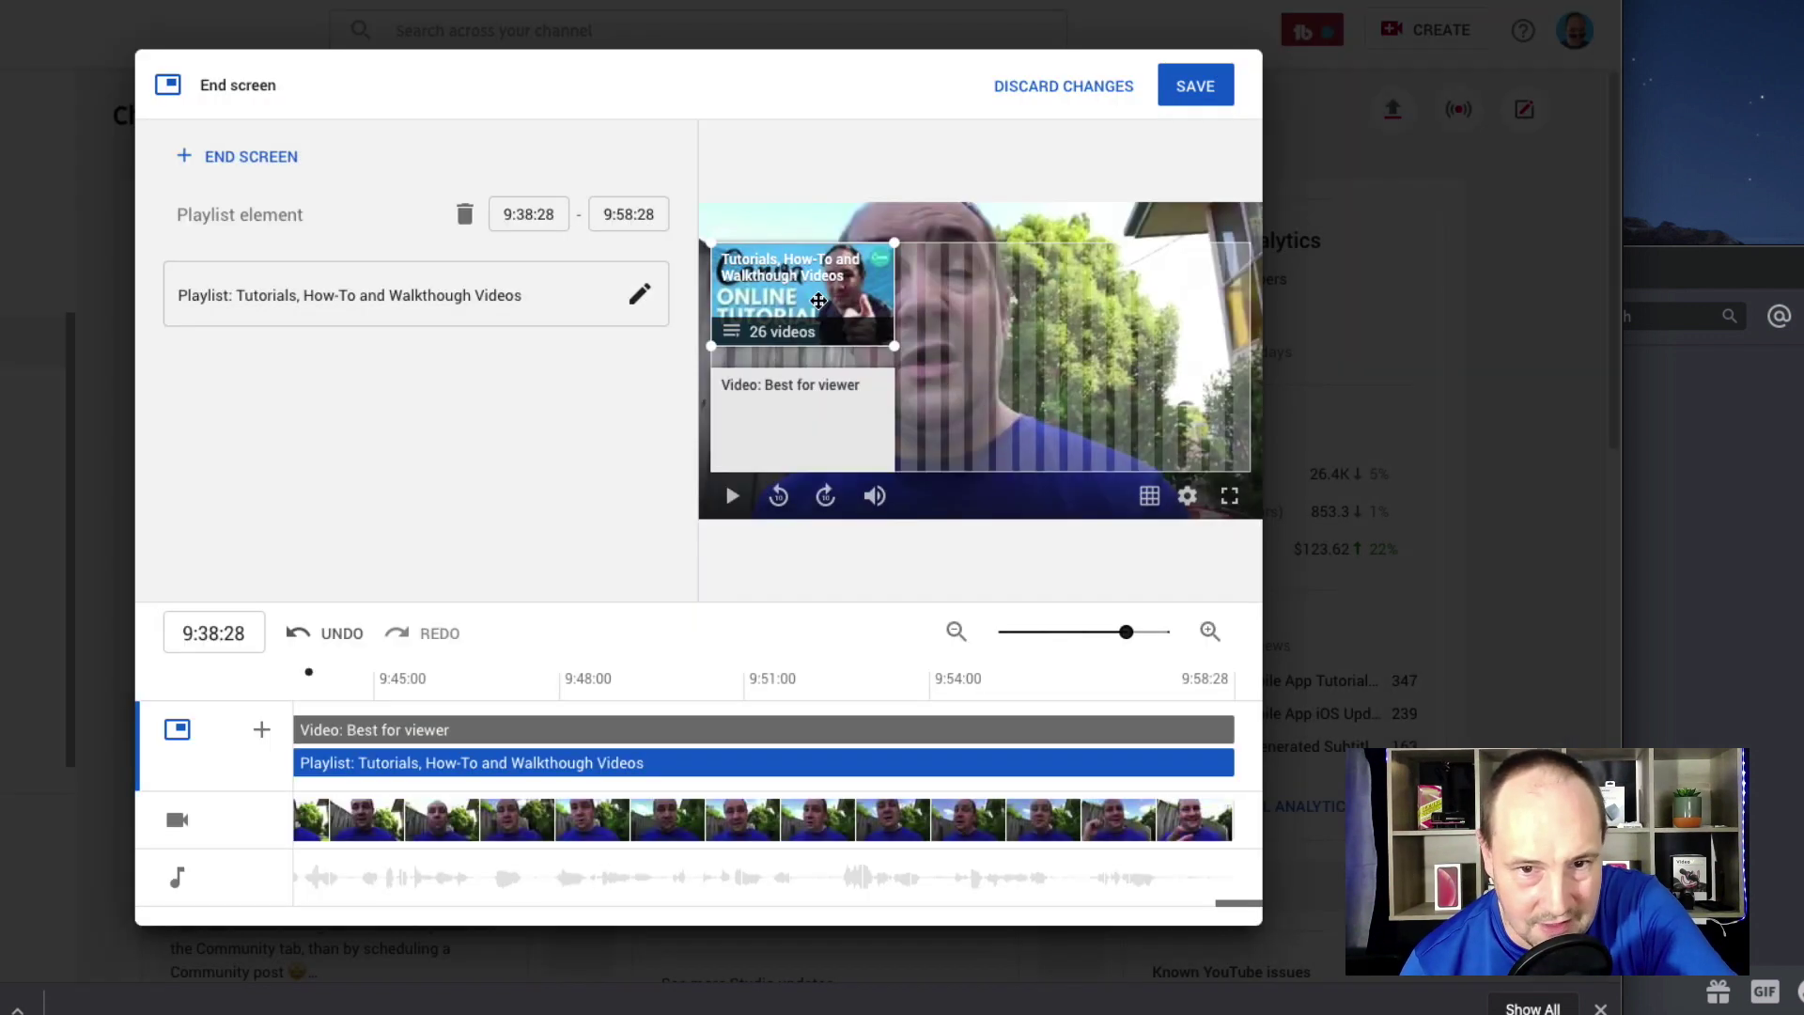
pyautogui.moveTo(781, 290); pyautogui.dragTo(1165, 416)
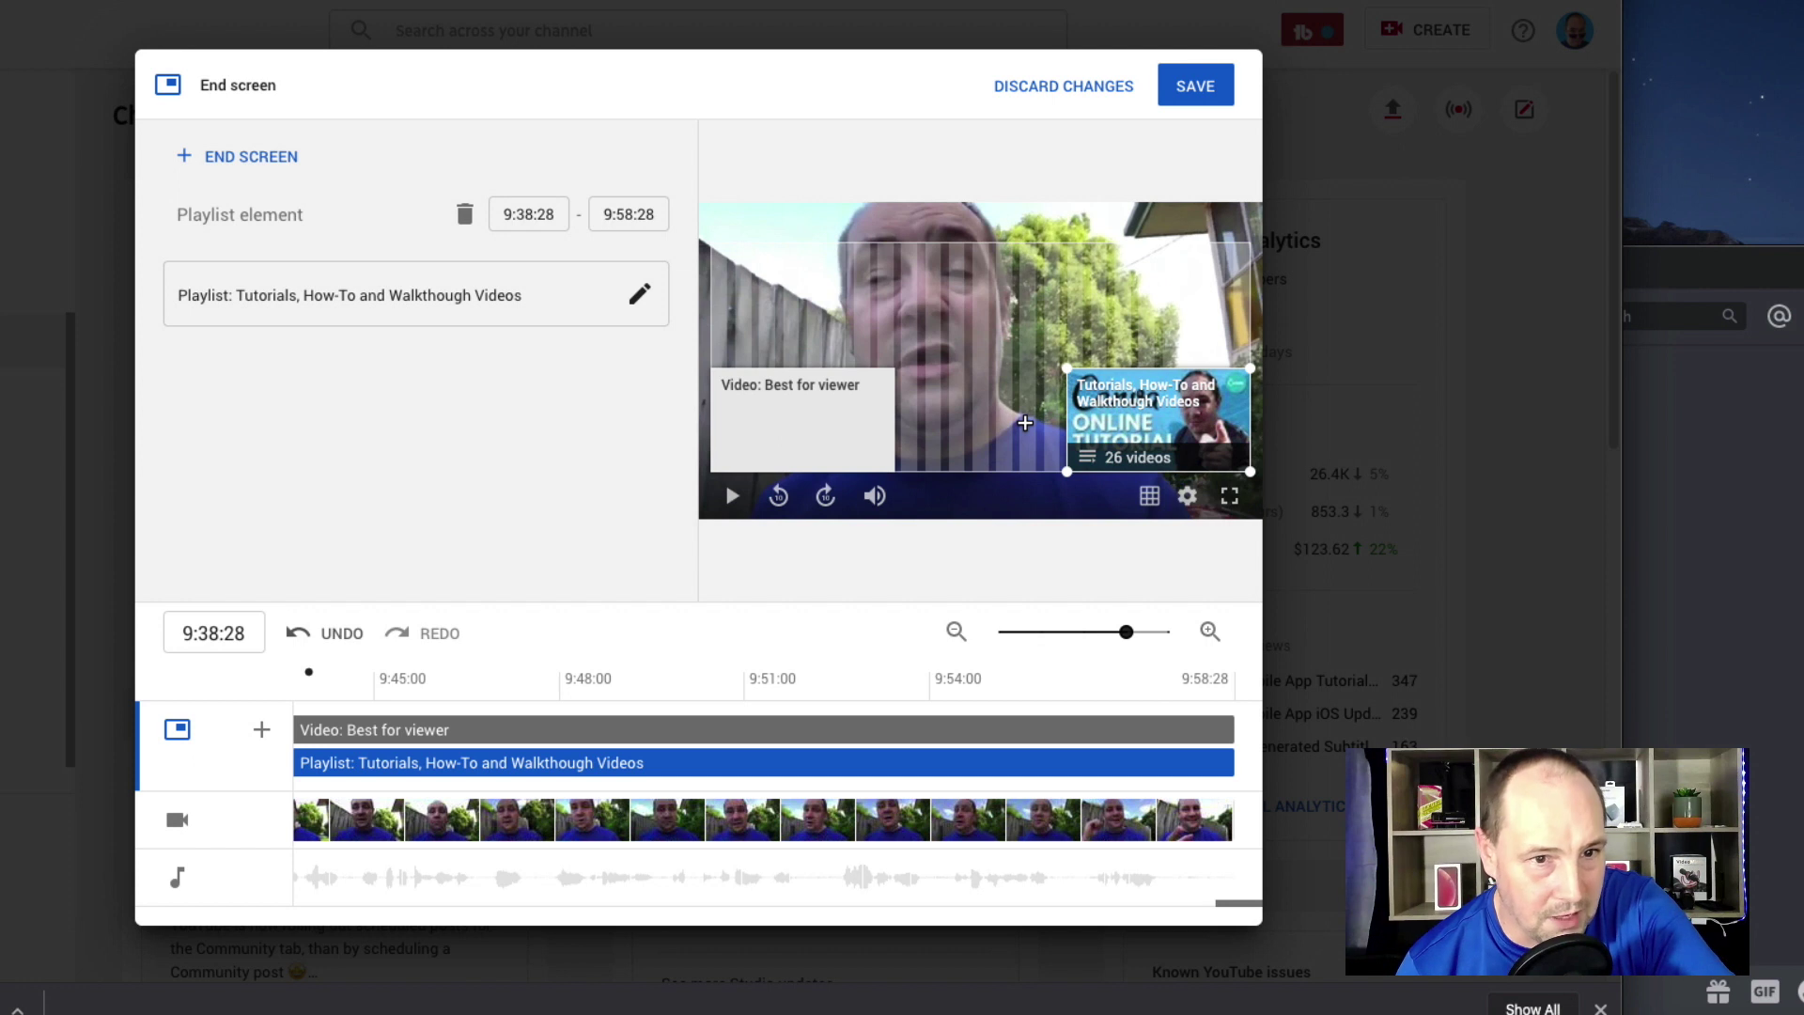
# Add a Subscribe element for the channel in the top-right corner
pyautogui.click(210, 160)
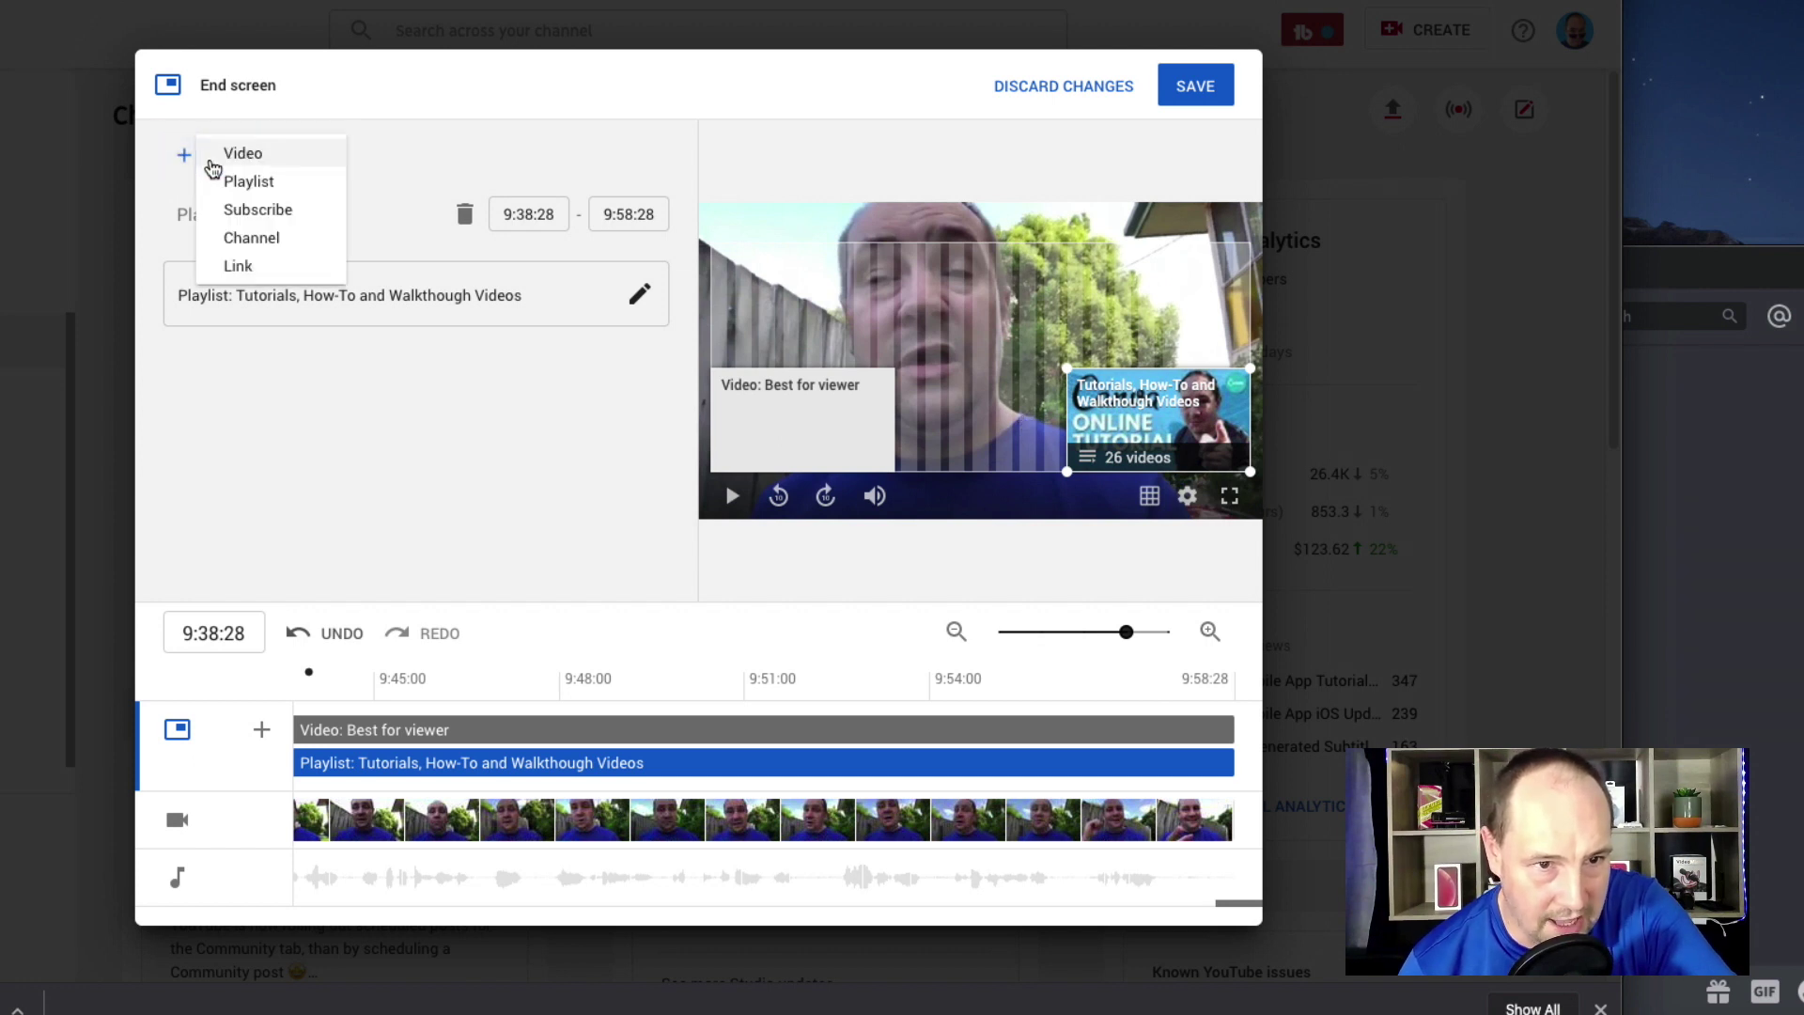
pyautogui.click(246, 212)
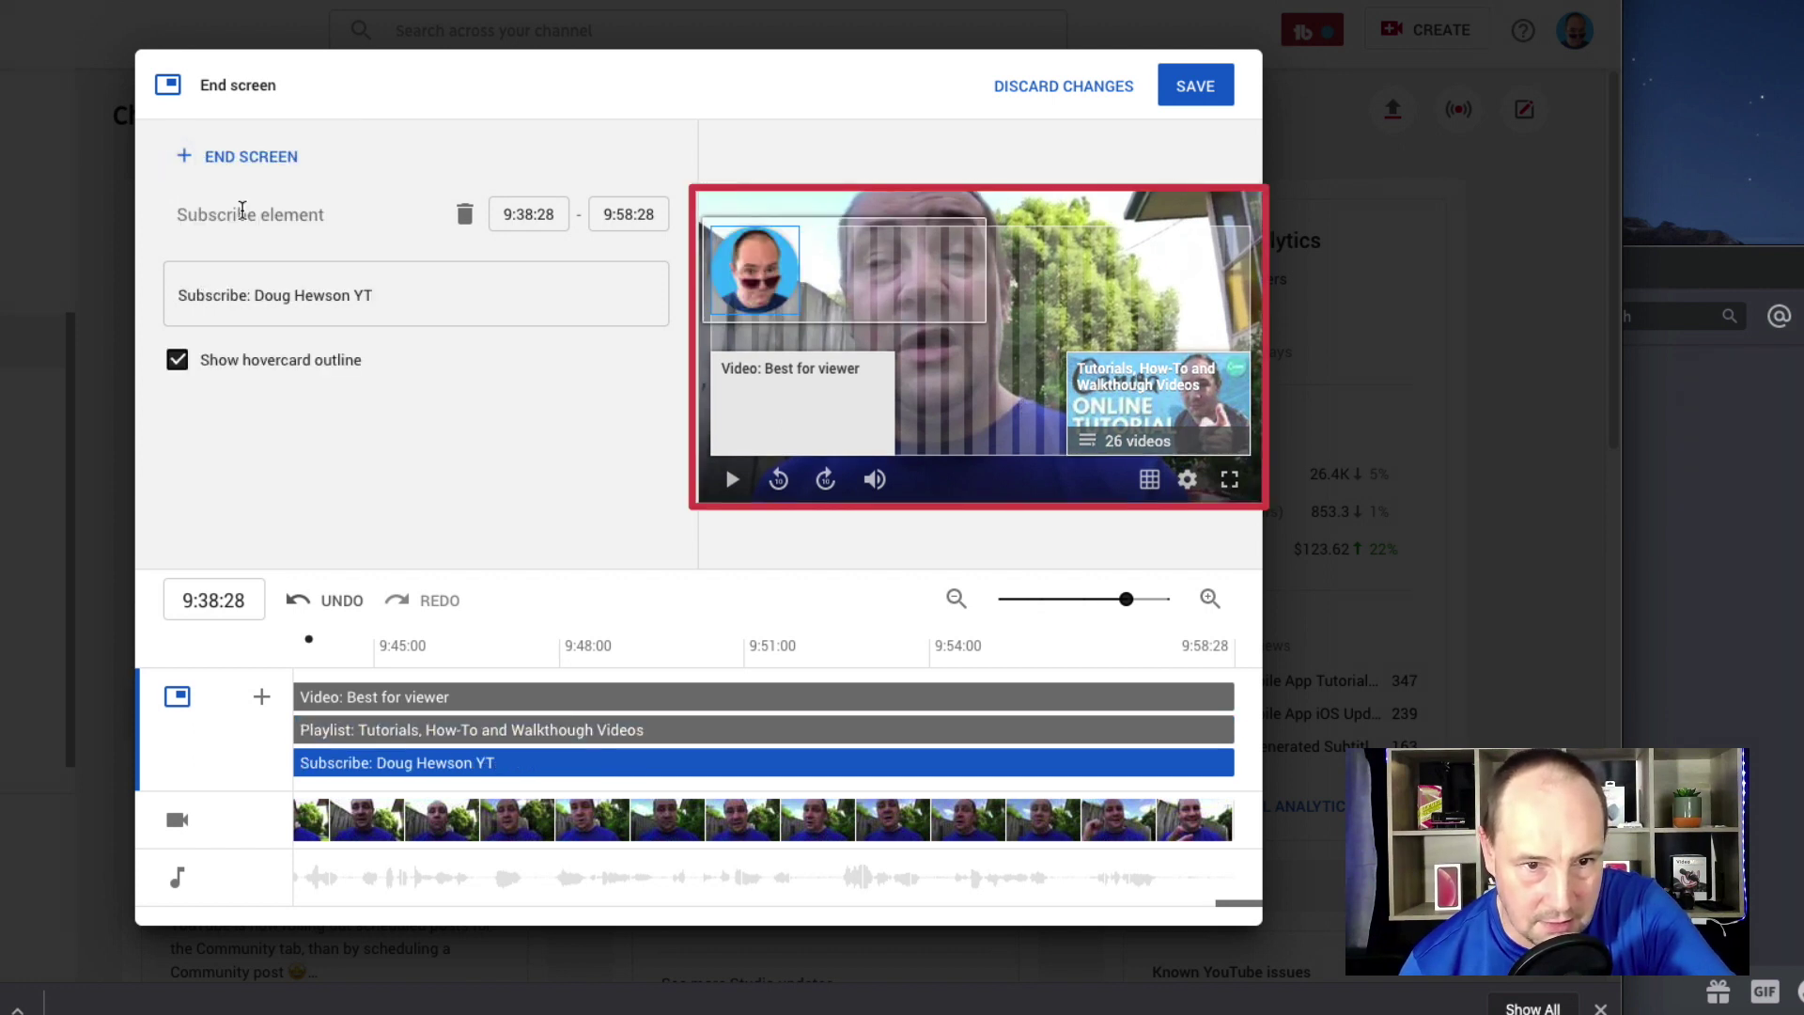
pyautogui.moveTo(764, 271); pyautogui.dragTo(1235, 264)
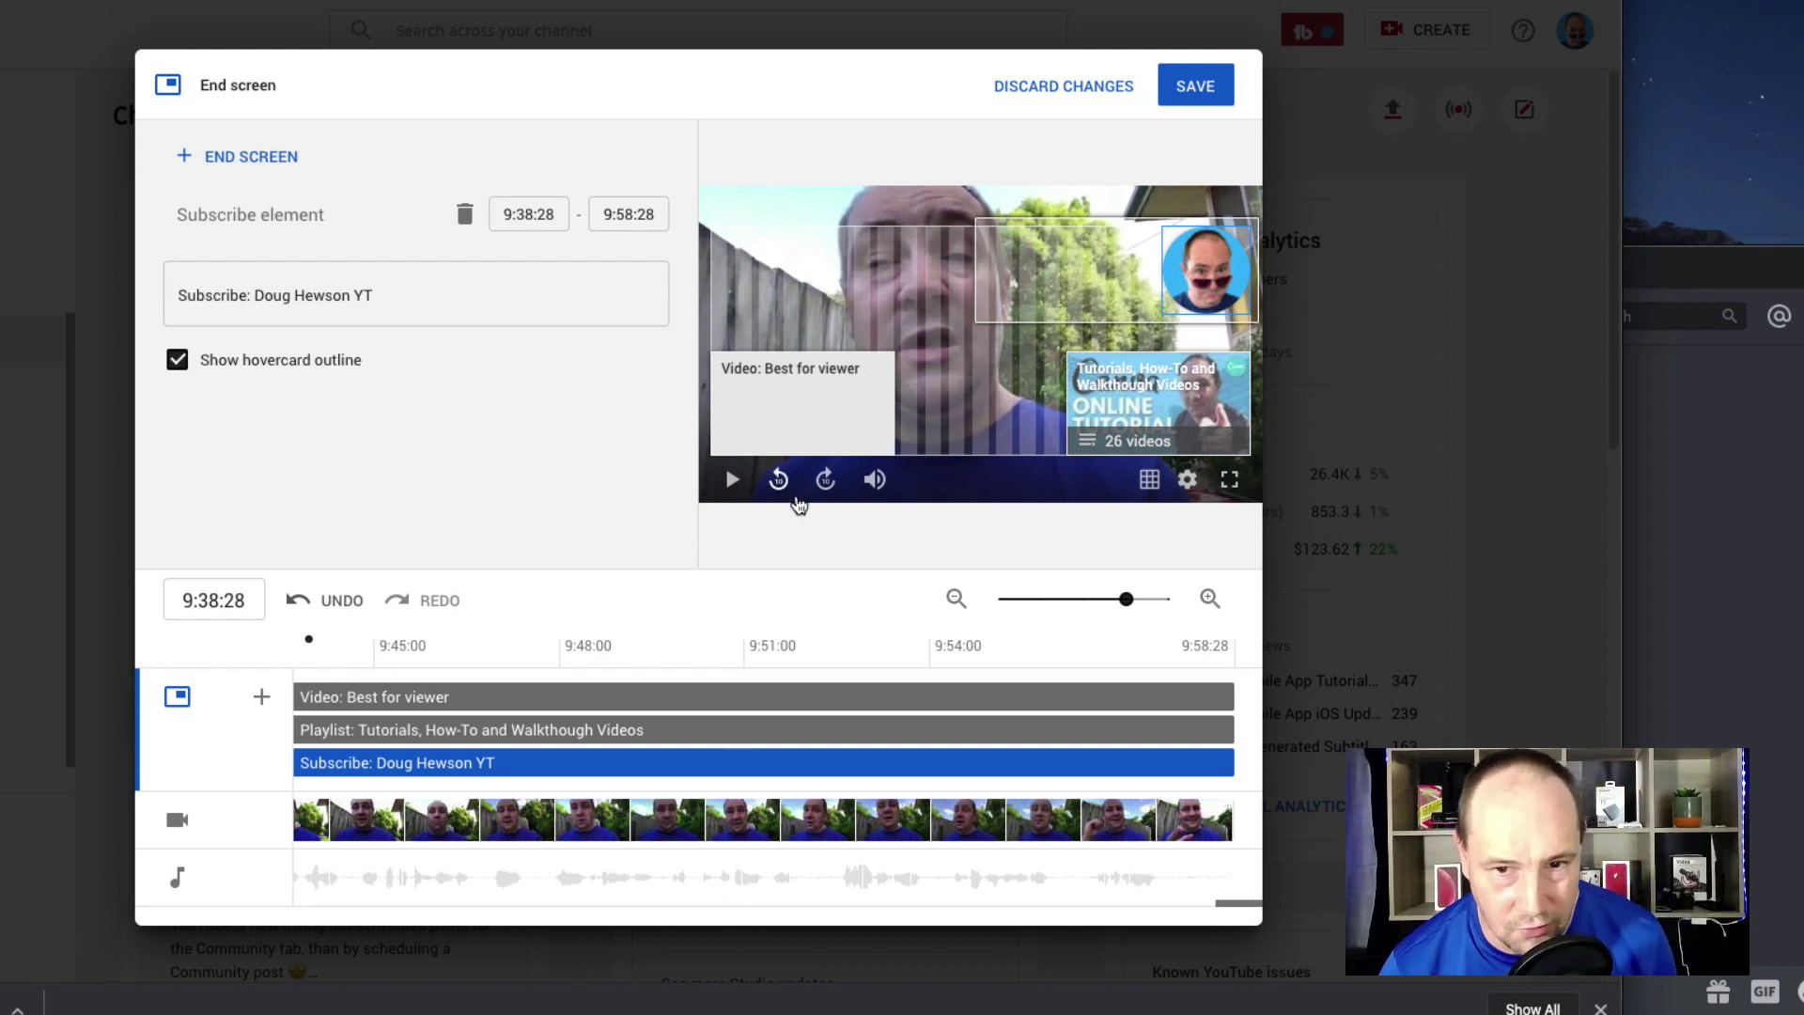
# Play the end-screen preview from 9:38:05 and pause it at 9:53:29
pyautogui.moveTo(309, 639); pyautogui.dragTo(284, 674)
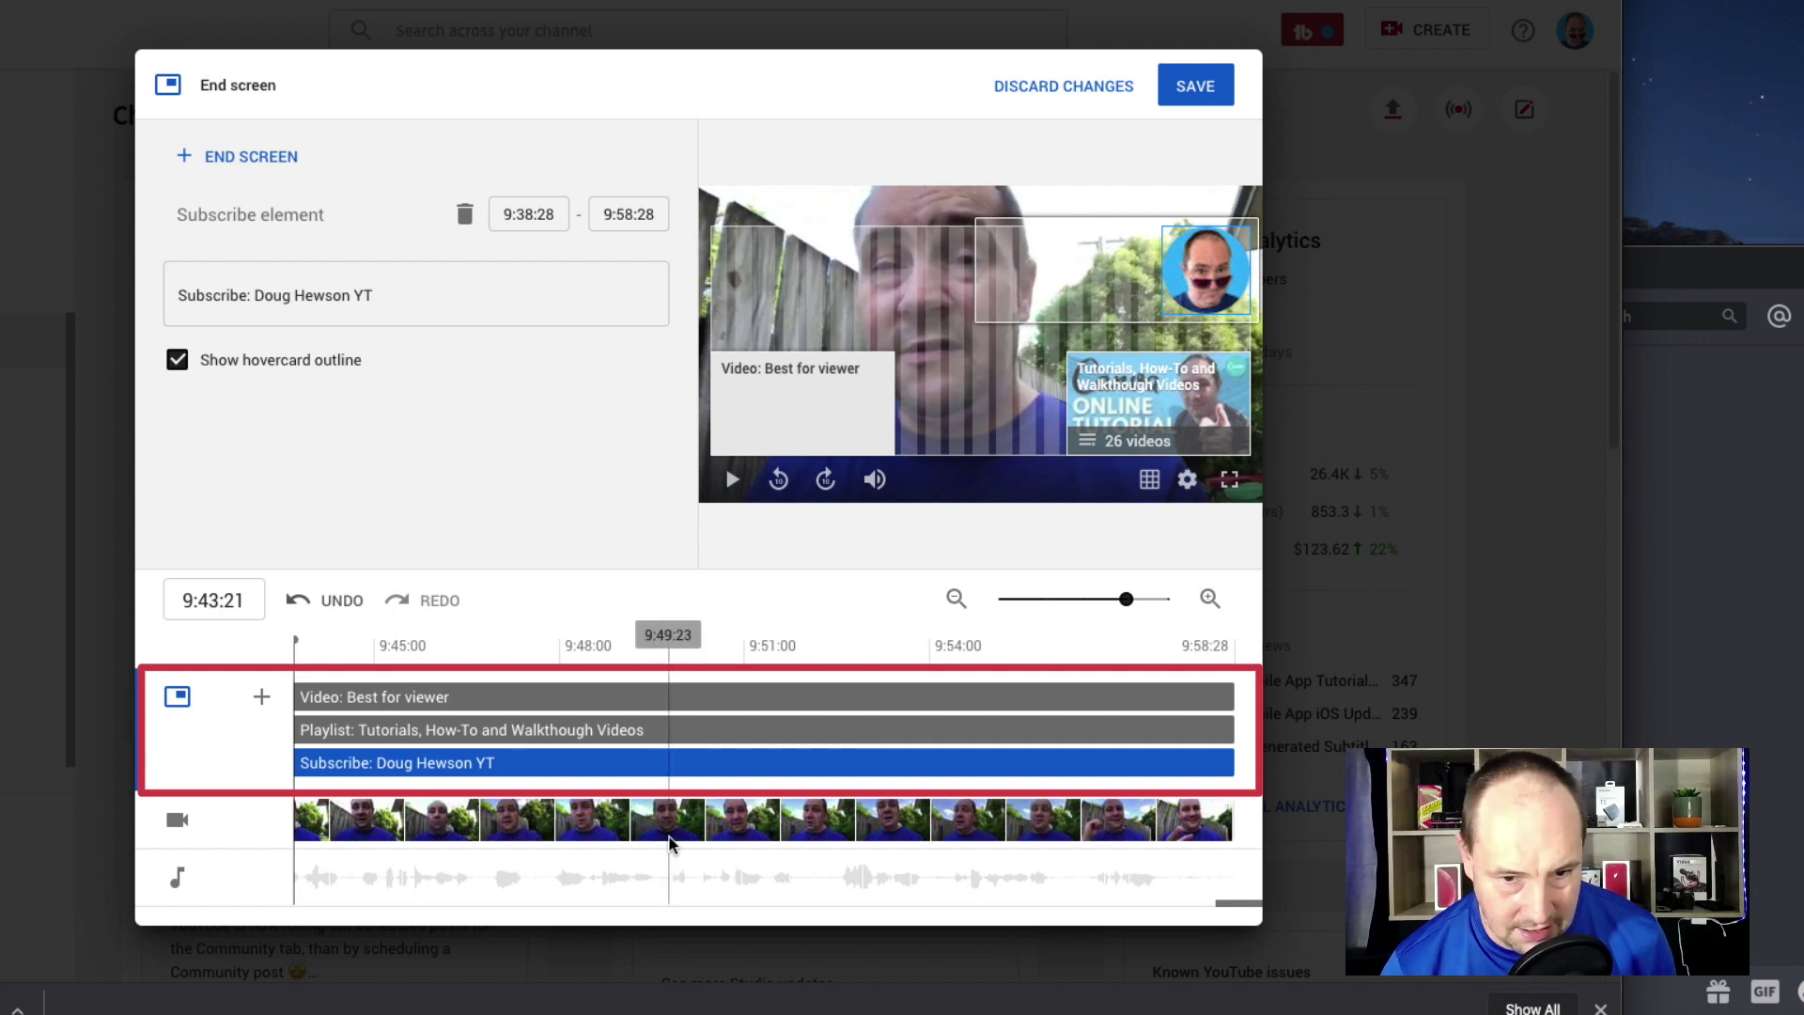
pyautogui.moveTo(1243, 903); pyautogui.dragTo(1232, 904)
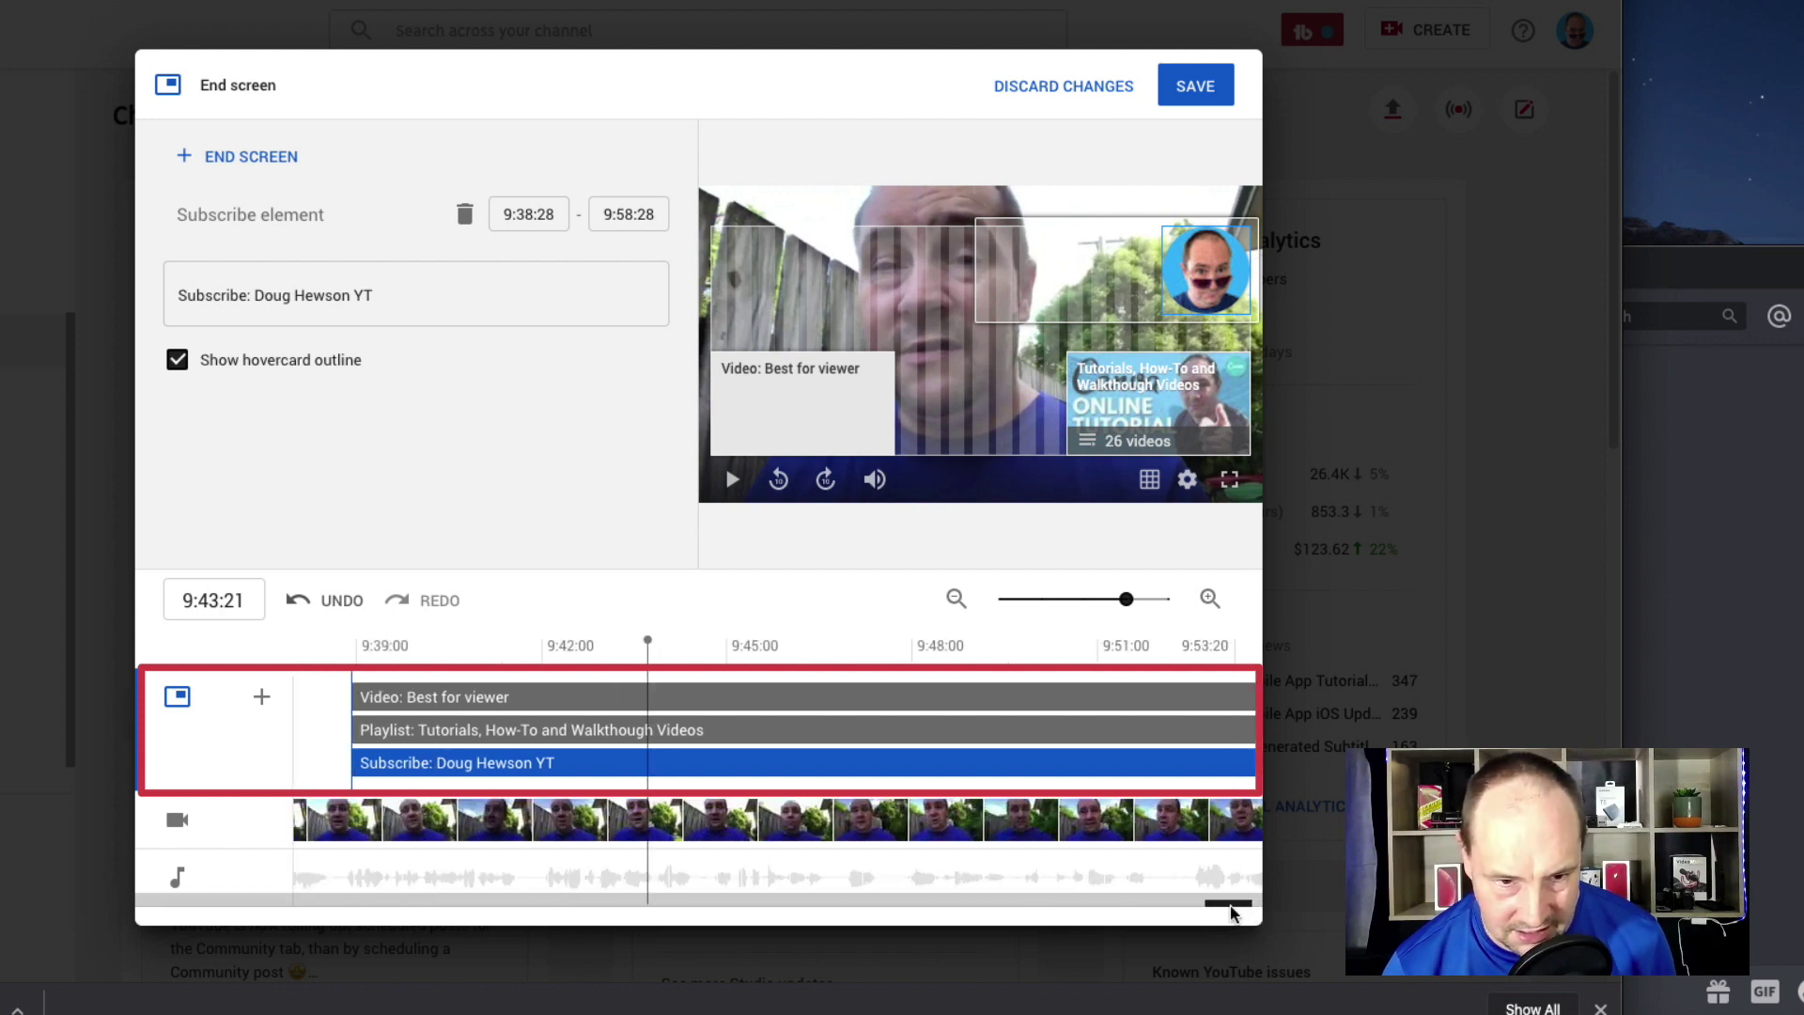
pyautogui.click(305, 677)
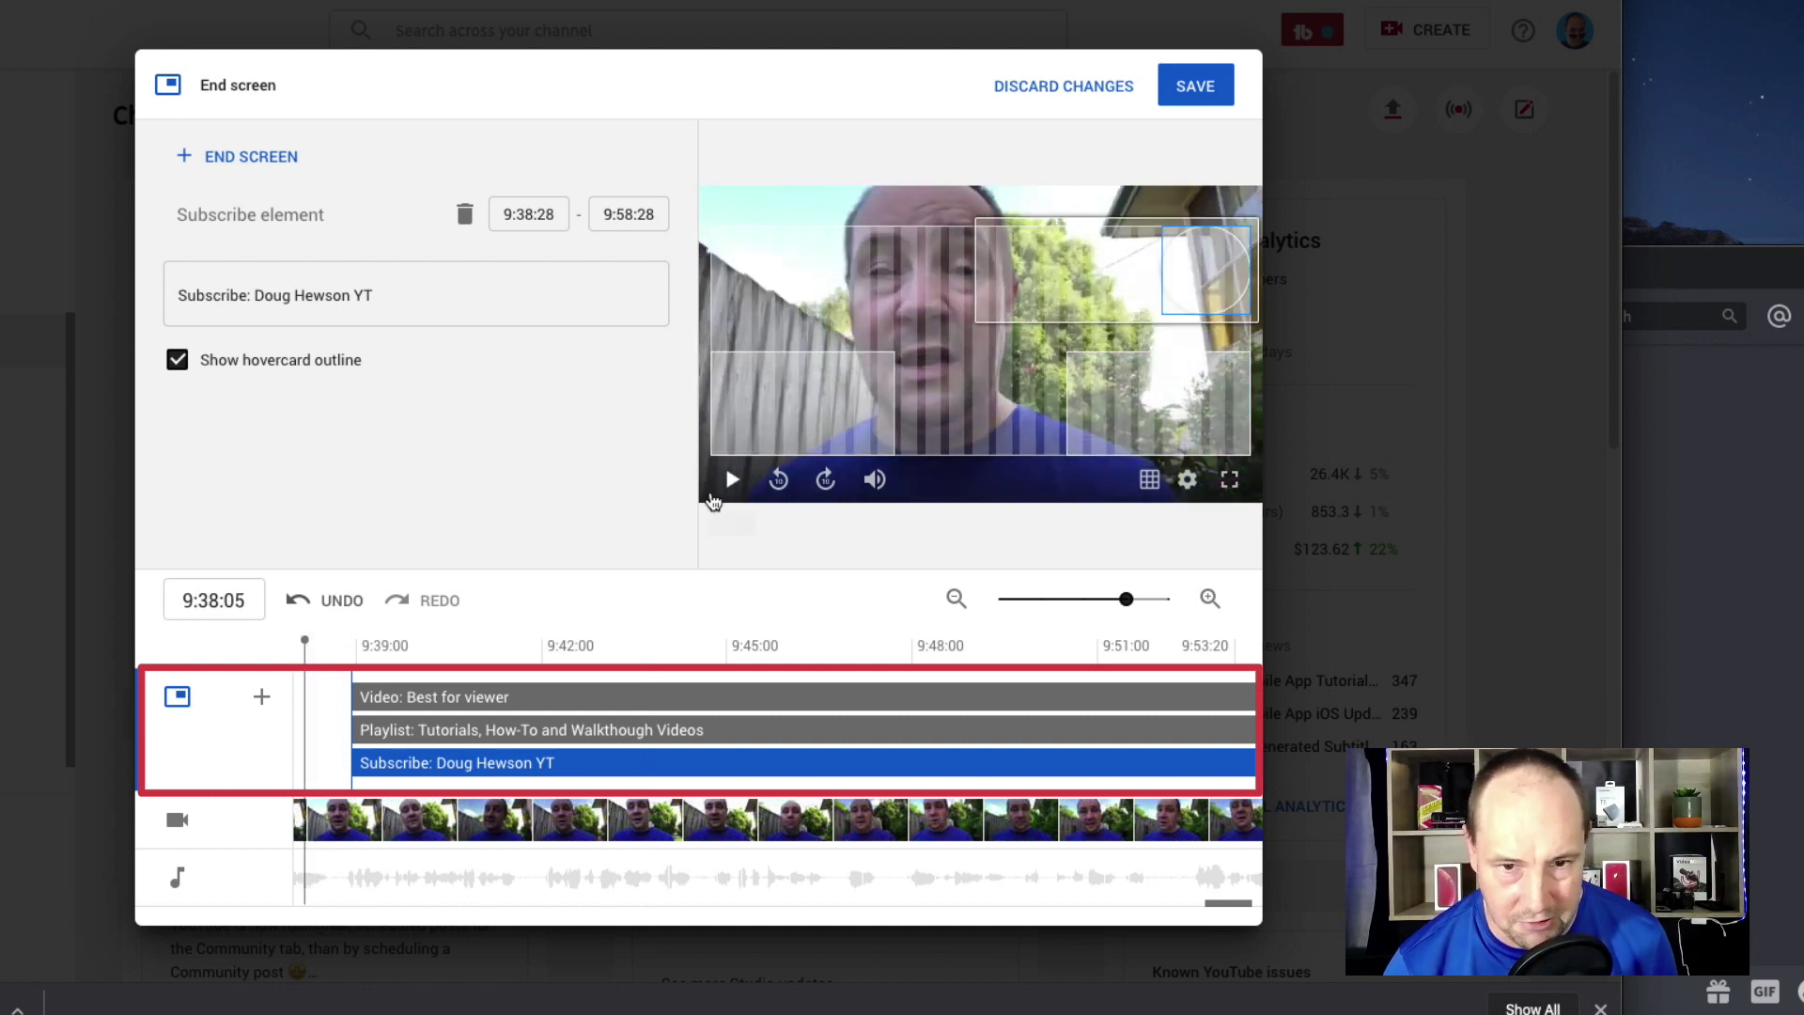
pyautogui.click(732, 480)
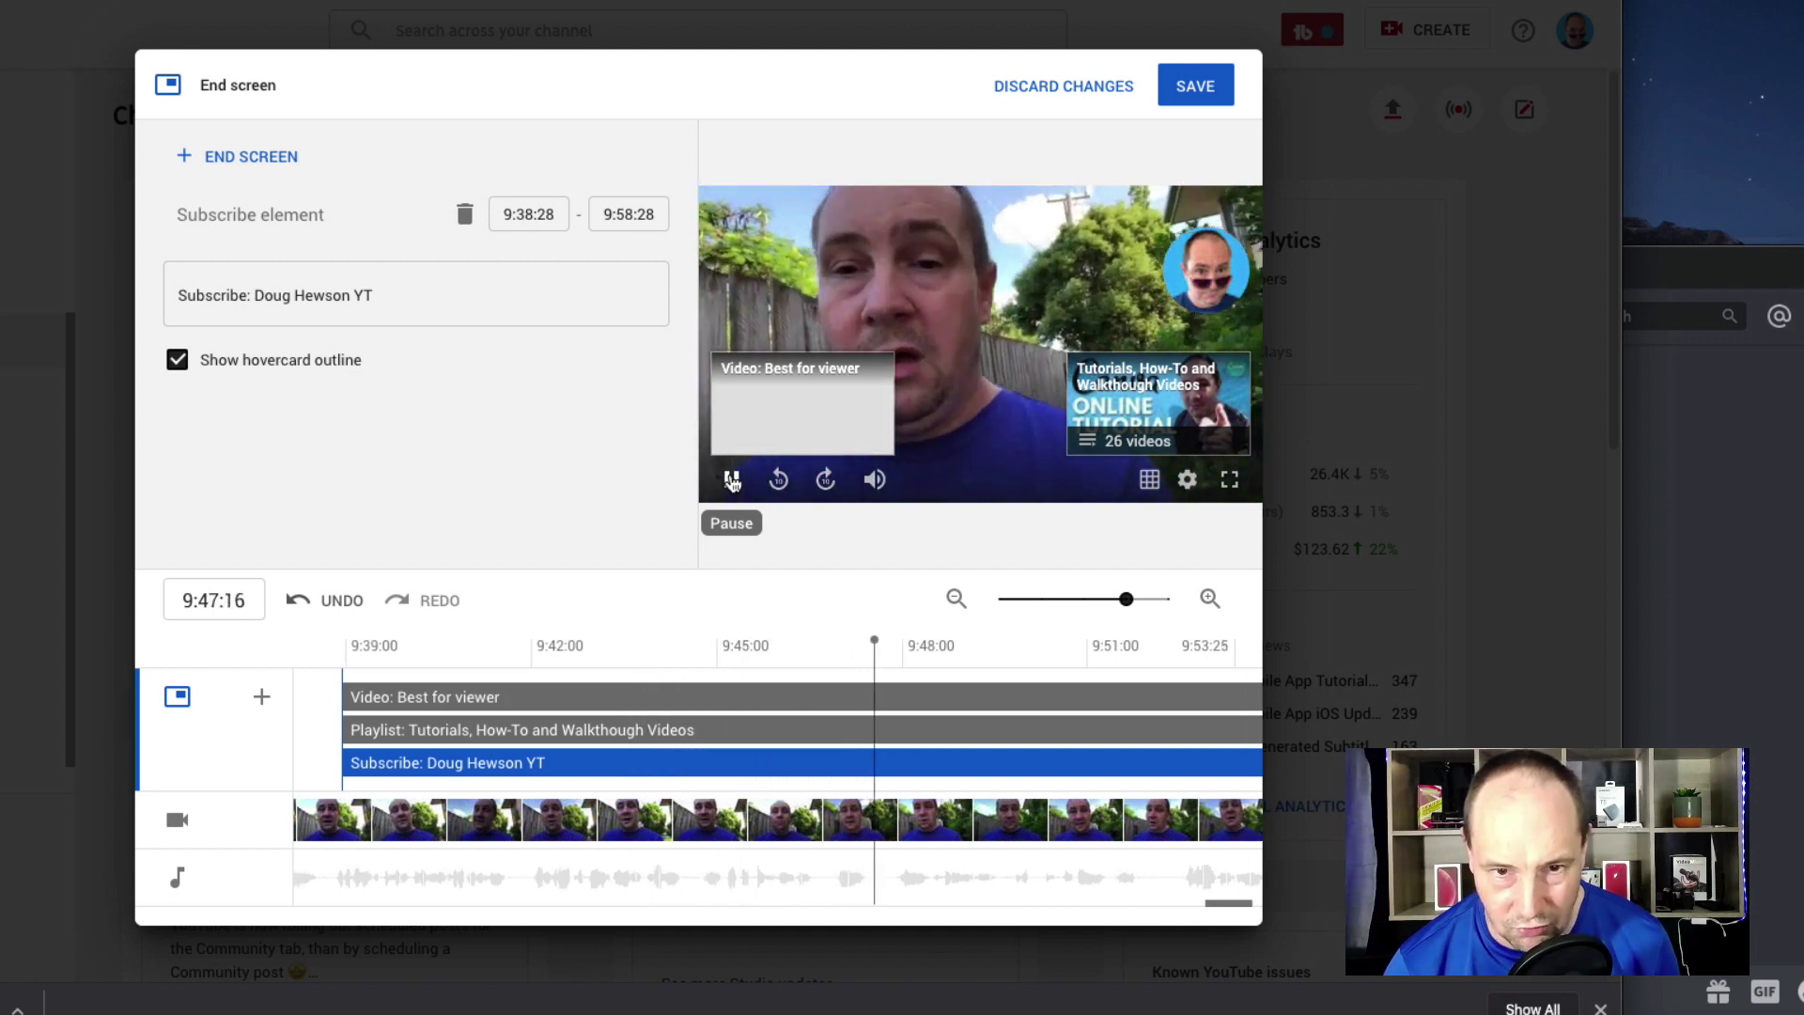
pyautogui.click(731, 480)
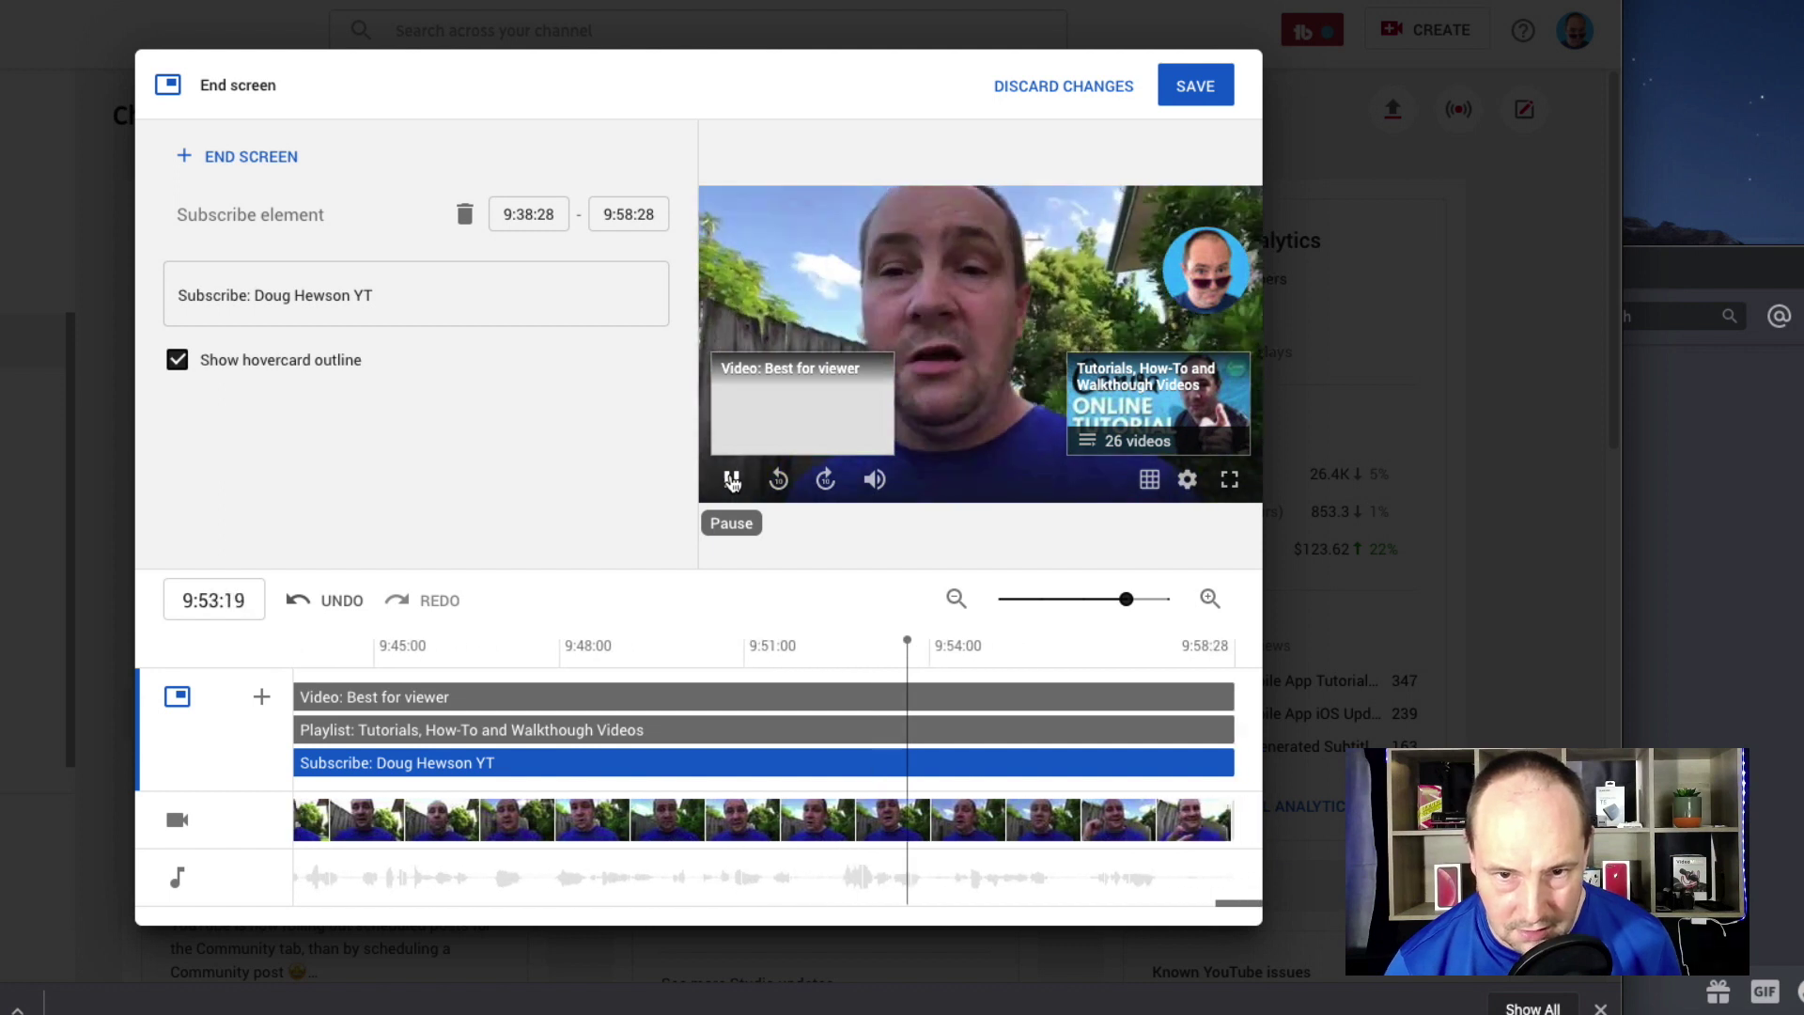
pyautogui.click(731, 480)
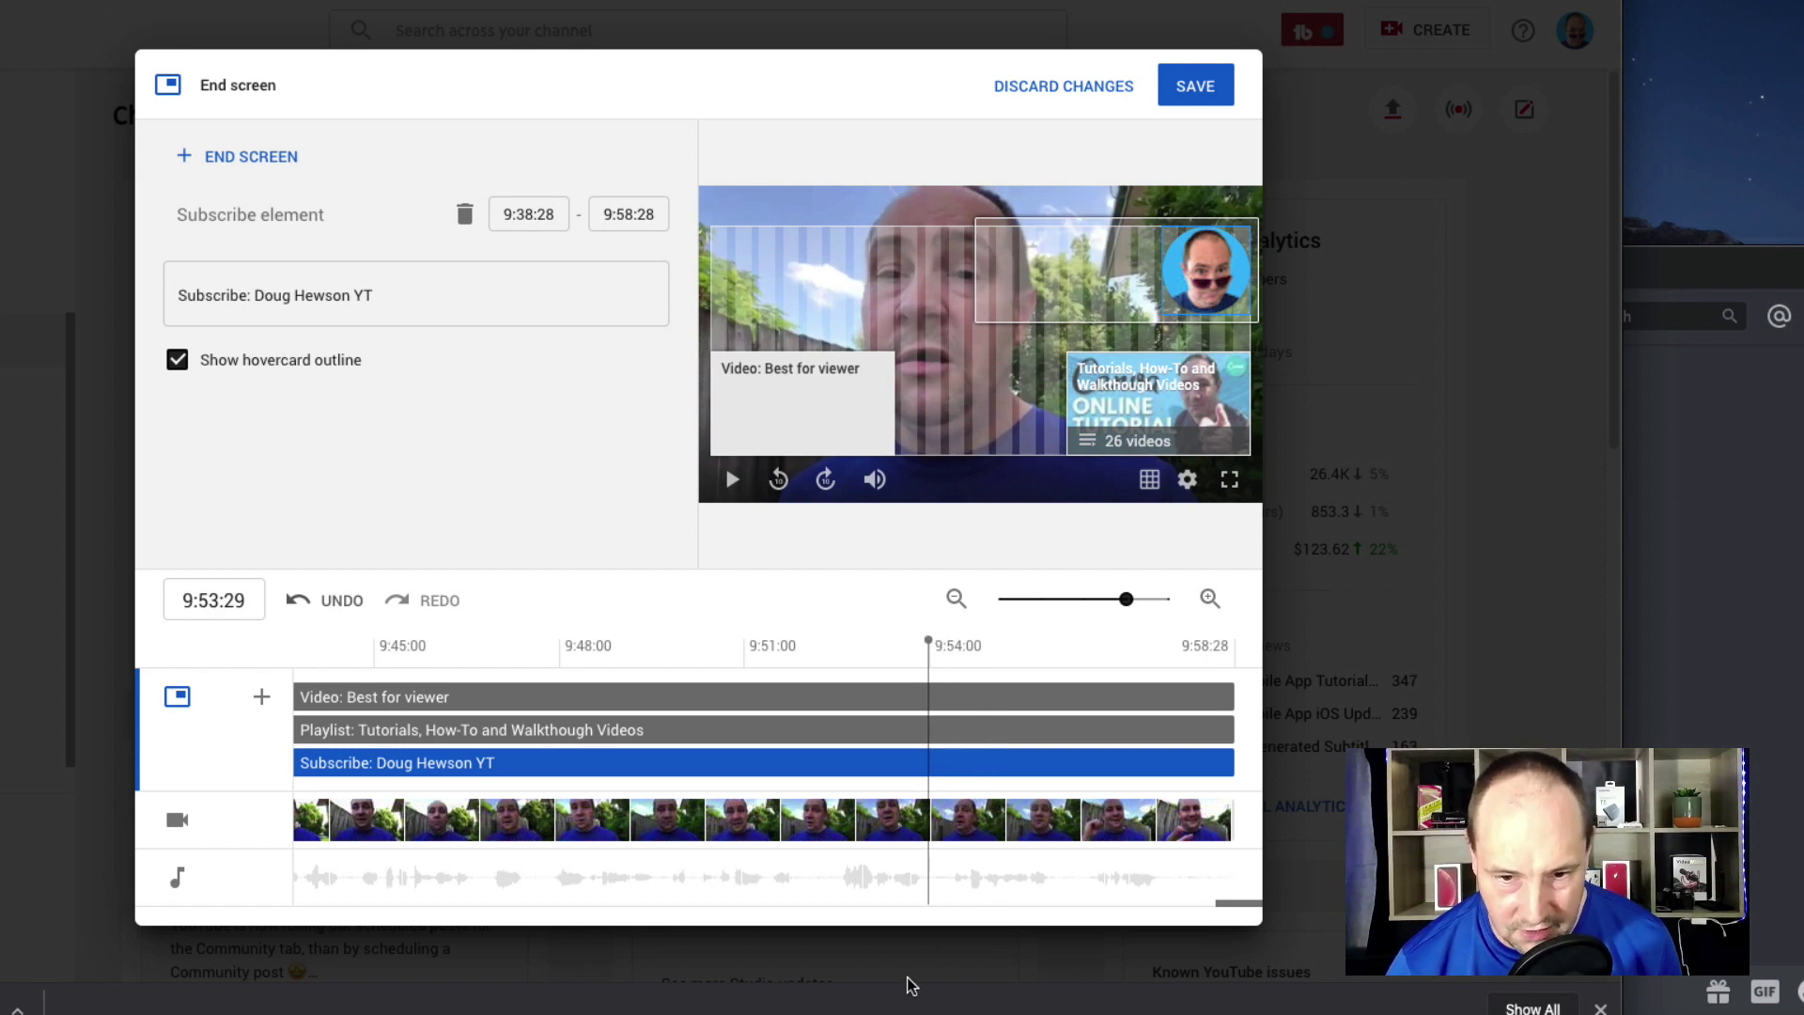
# Make the Subscribe element start at 9:53:28 in the timeline
pyautogui.moveTo(1237, 898); pyautogui.dragTo(1214, 900)
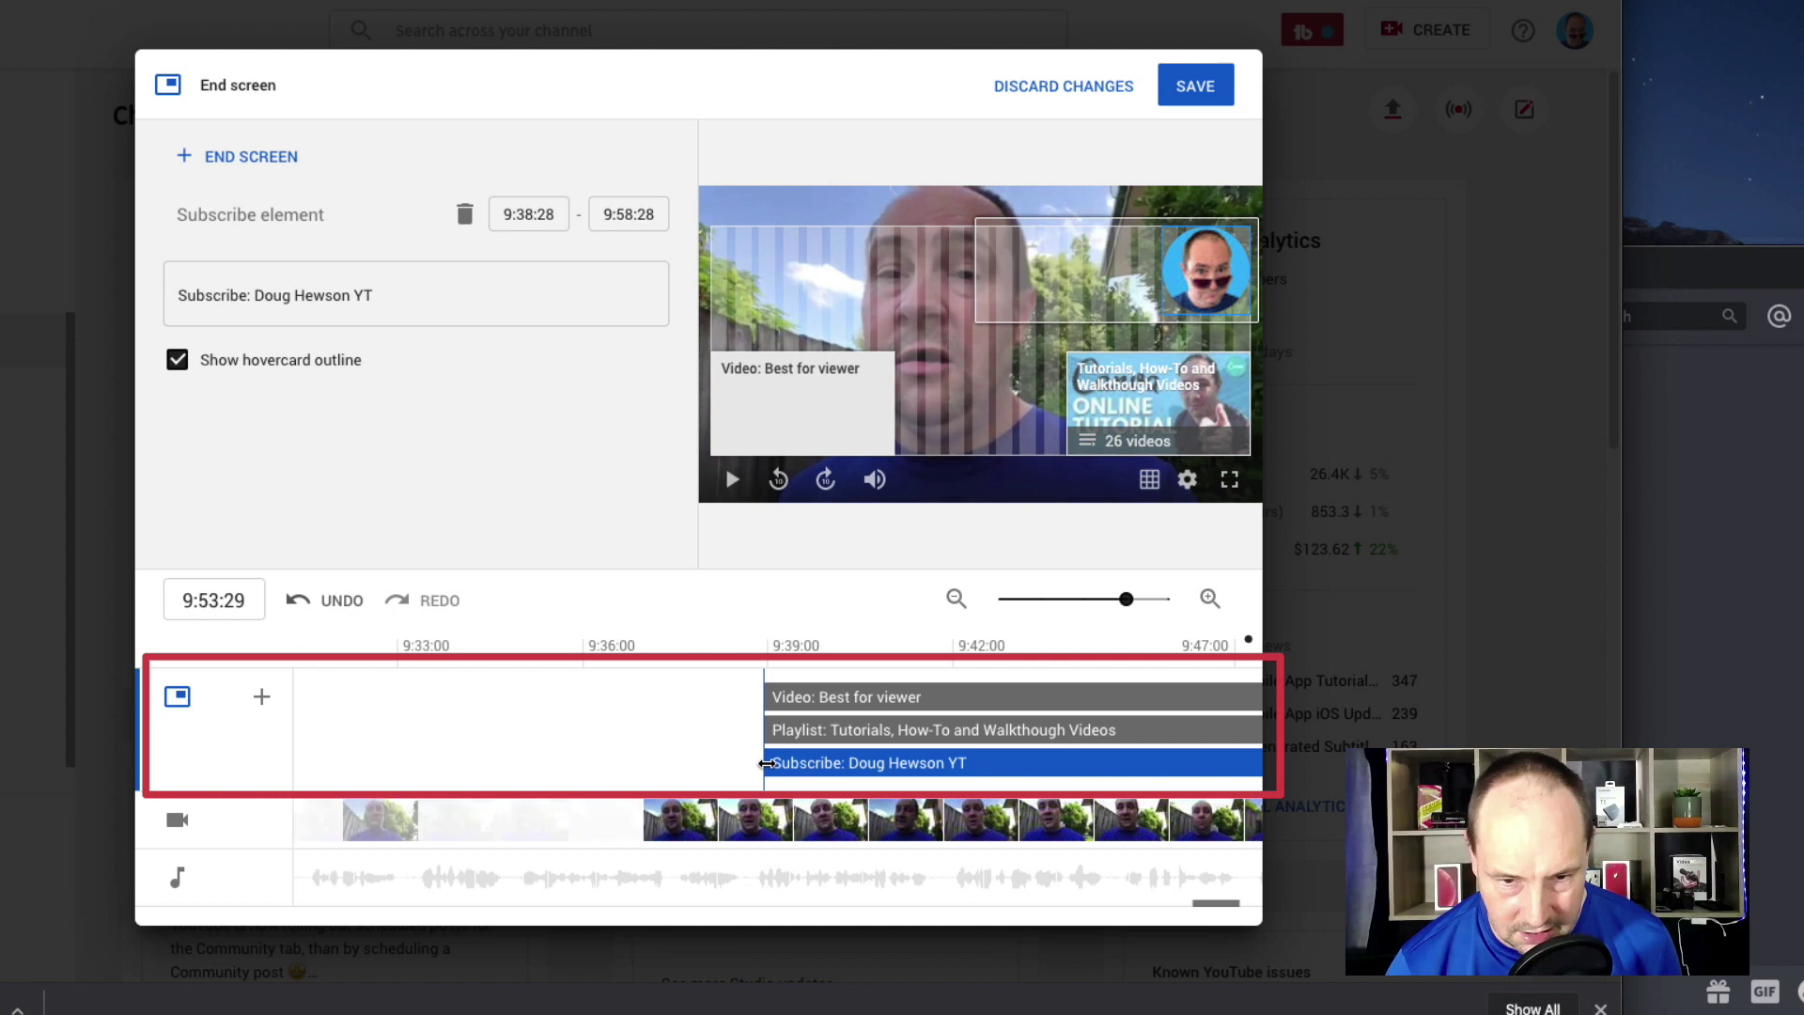
pyautogui.moveTo(766, 763); pyautogui.dragTo(1121, 763)
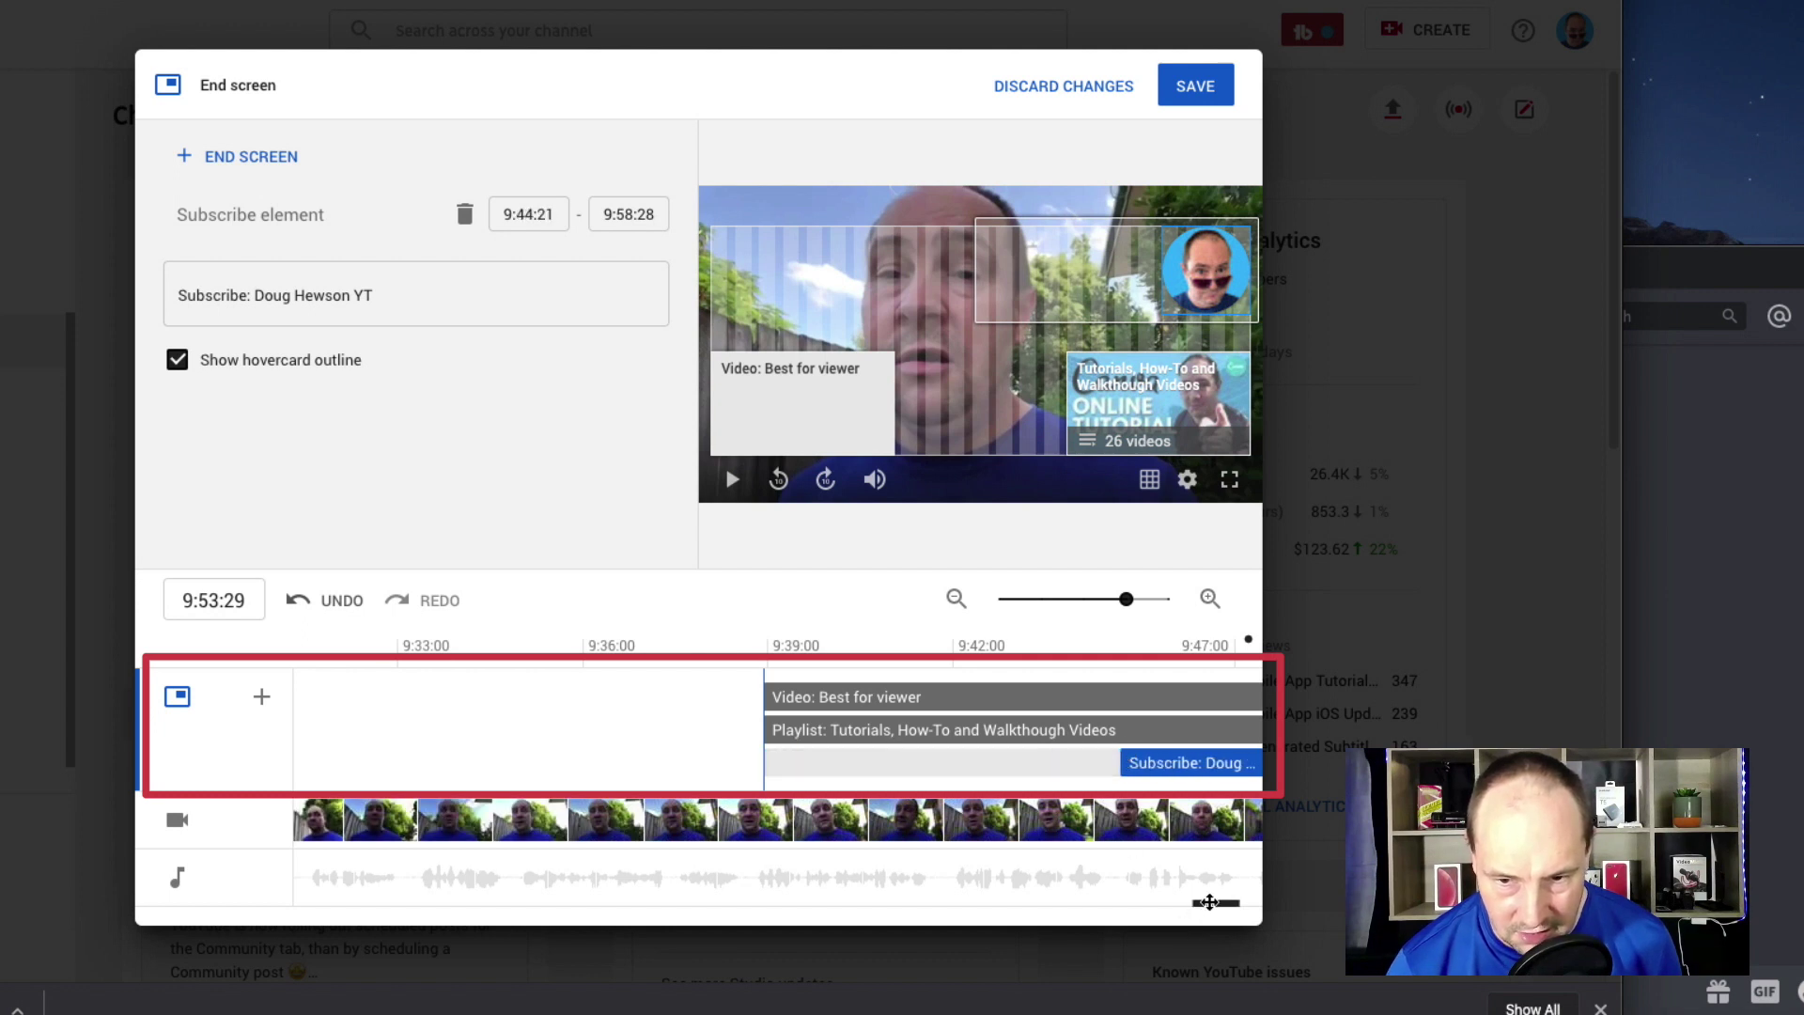
pyautogui.moveTo(1210, 902); pyautogui.dragTo(1232, 902)
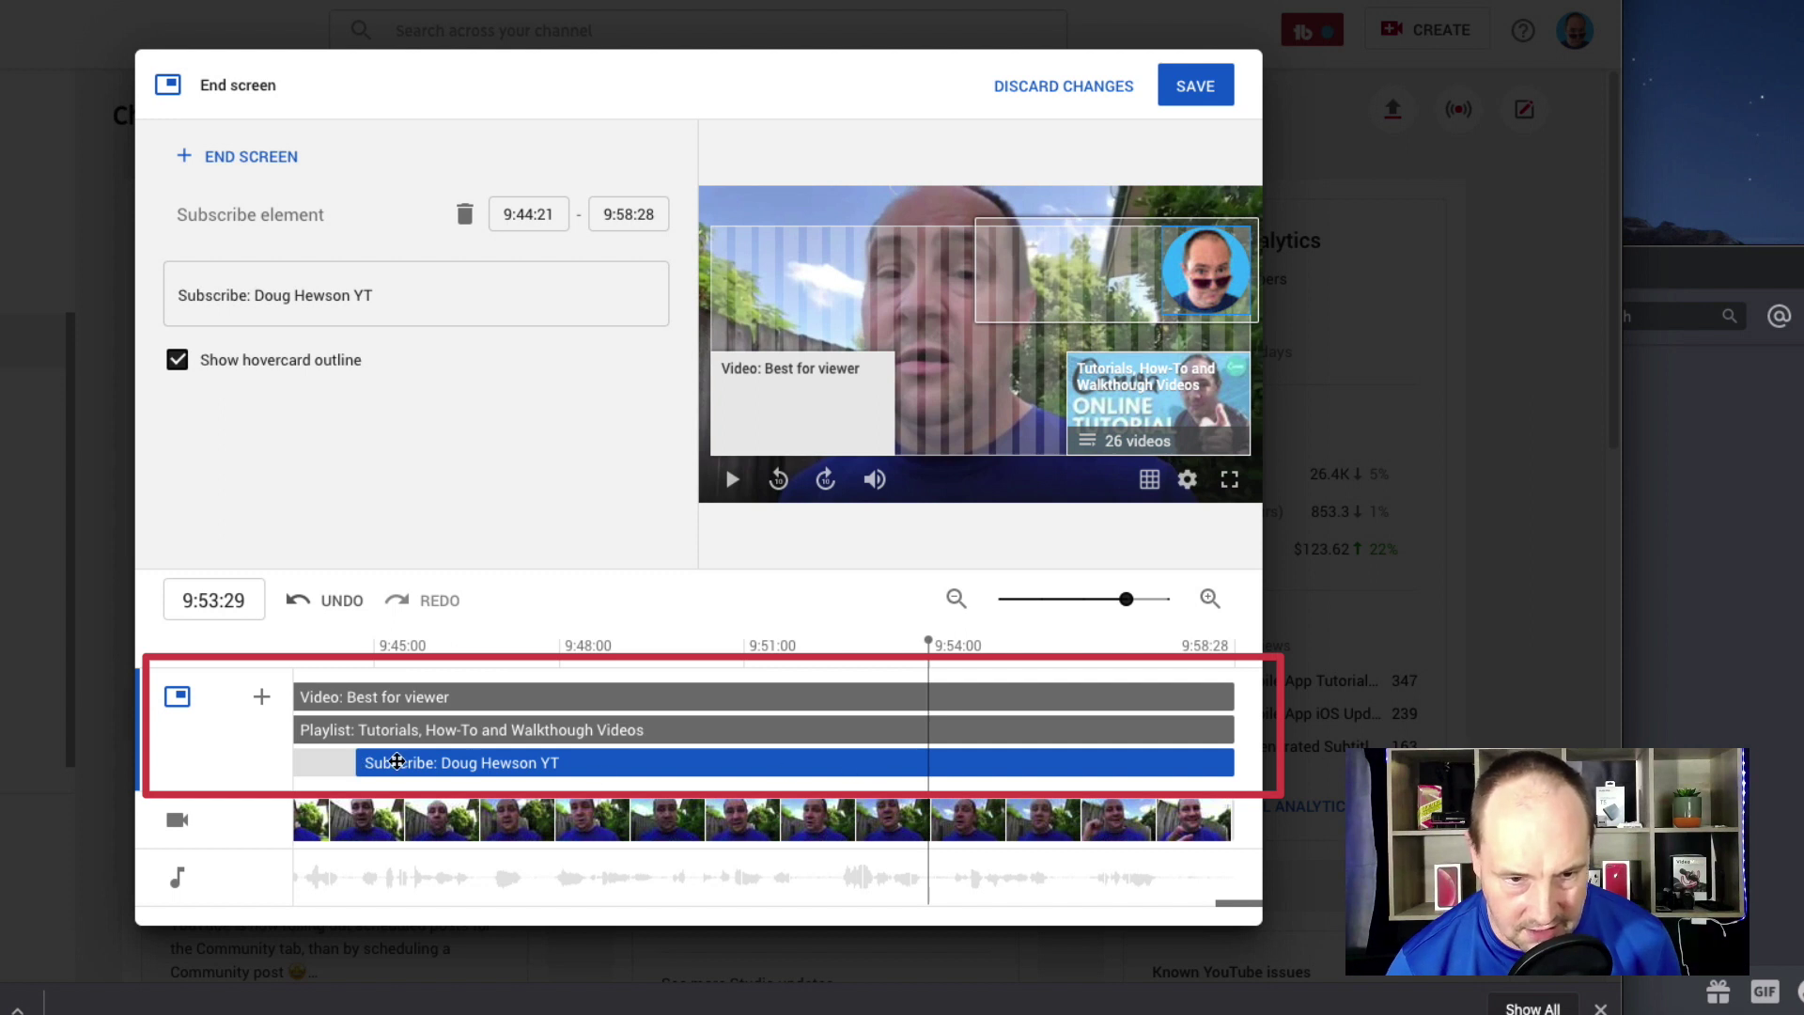
pyautogui.moveTo(354, 763); pyautogui.dragTo(923, 757)
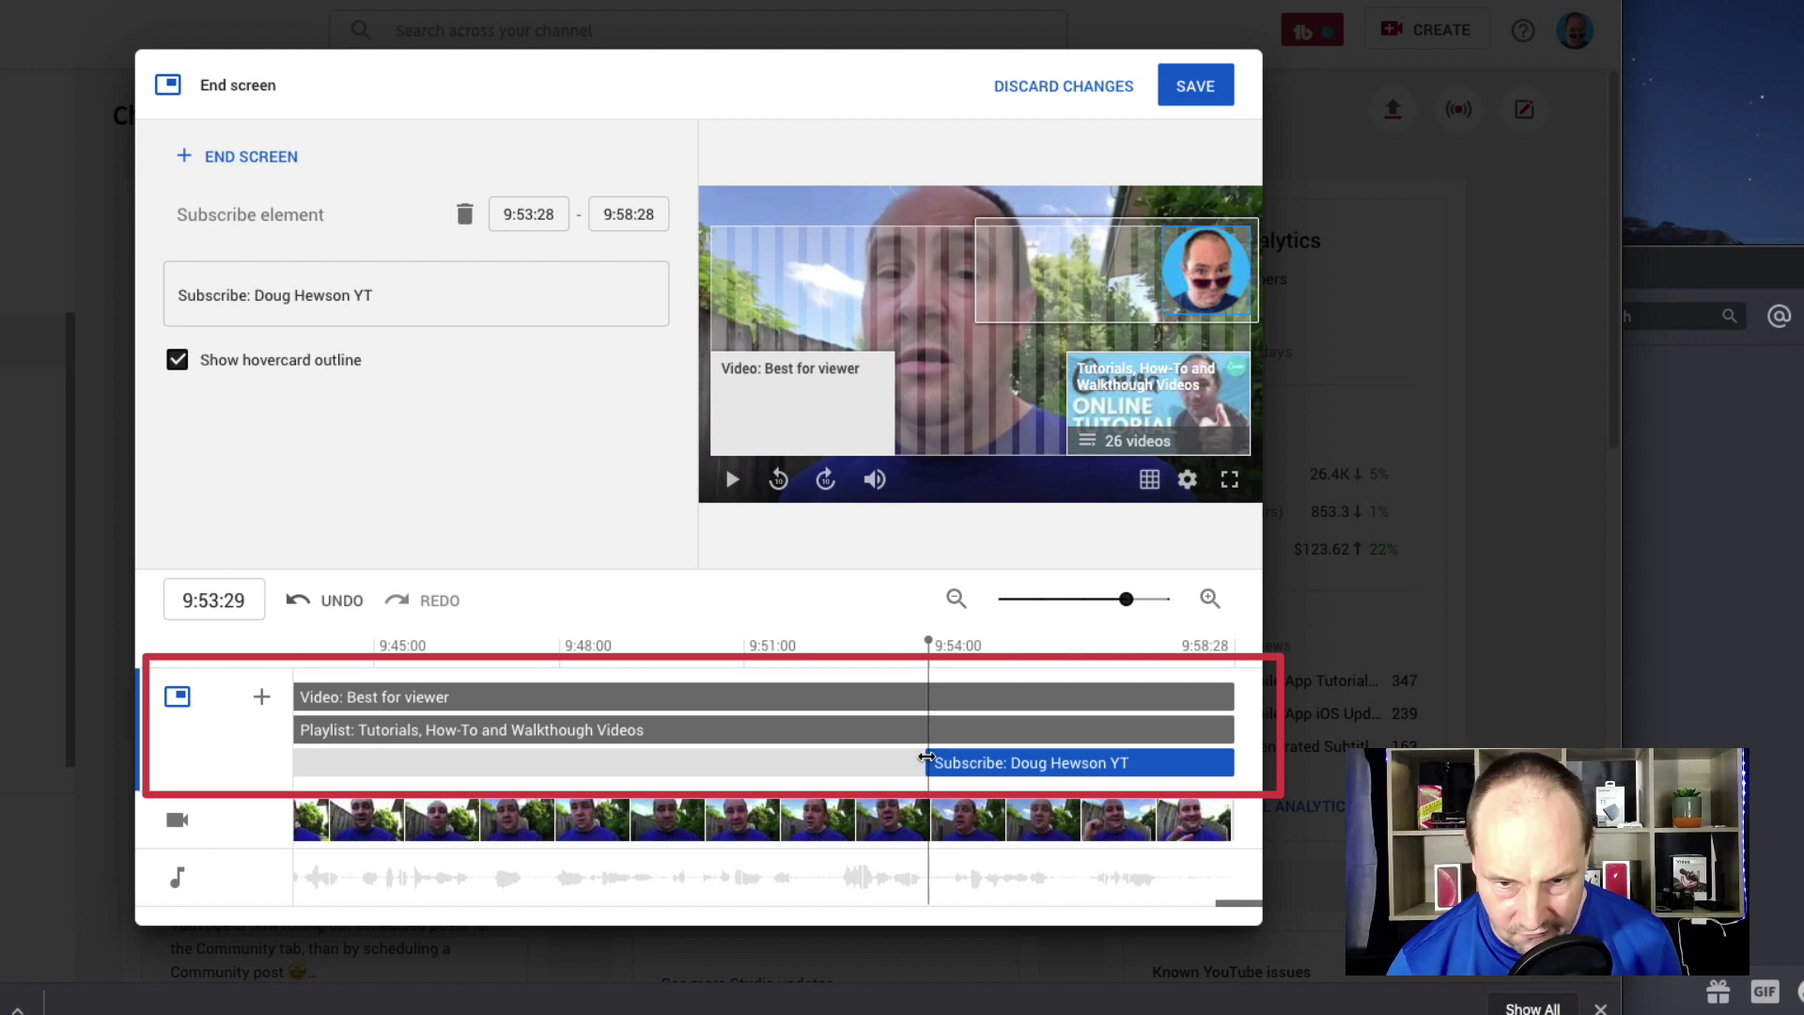
# Make the Playlist element start at 9:53:28
pyautogui.click(327, 731)
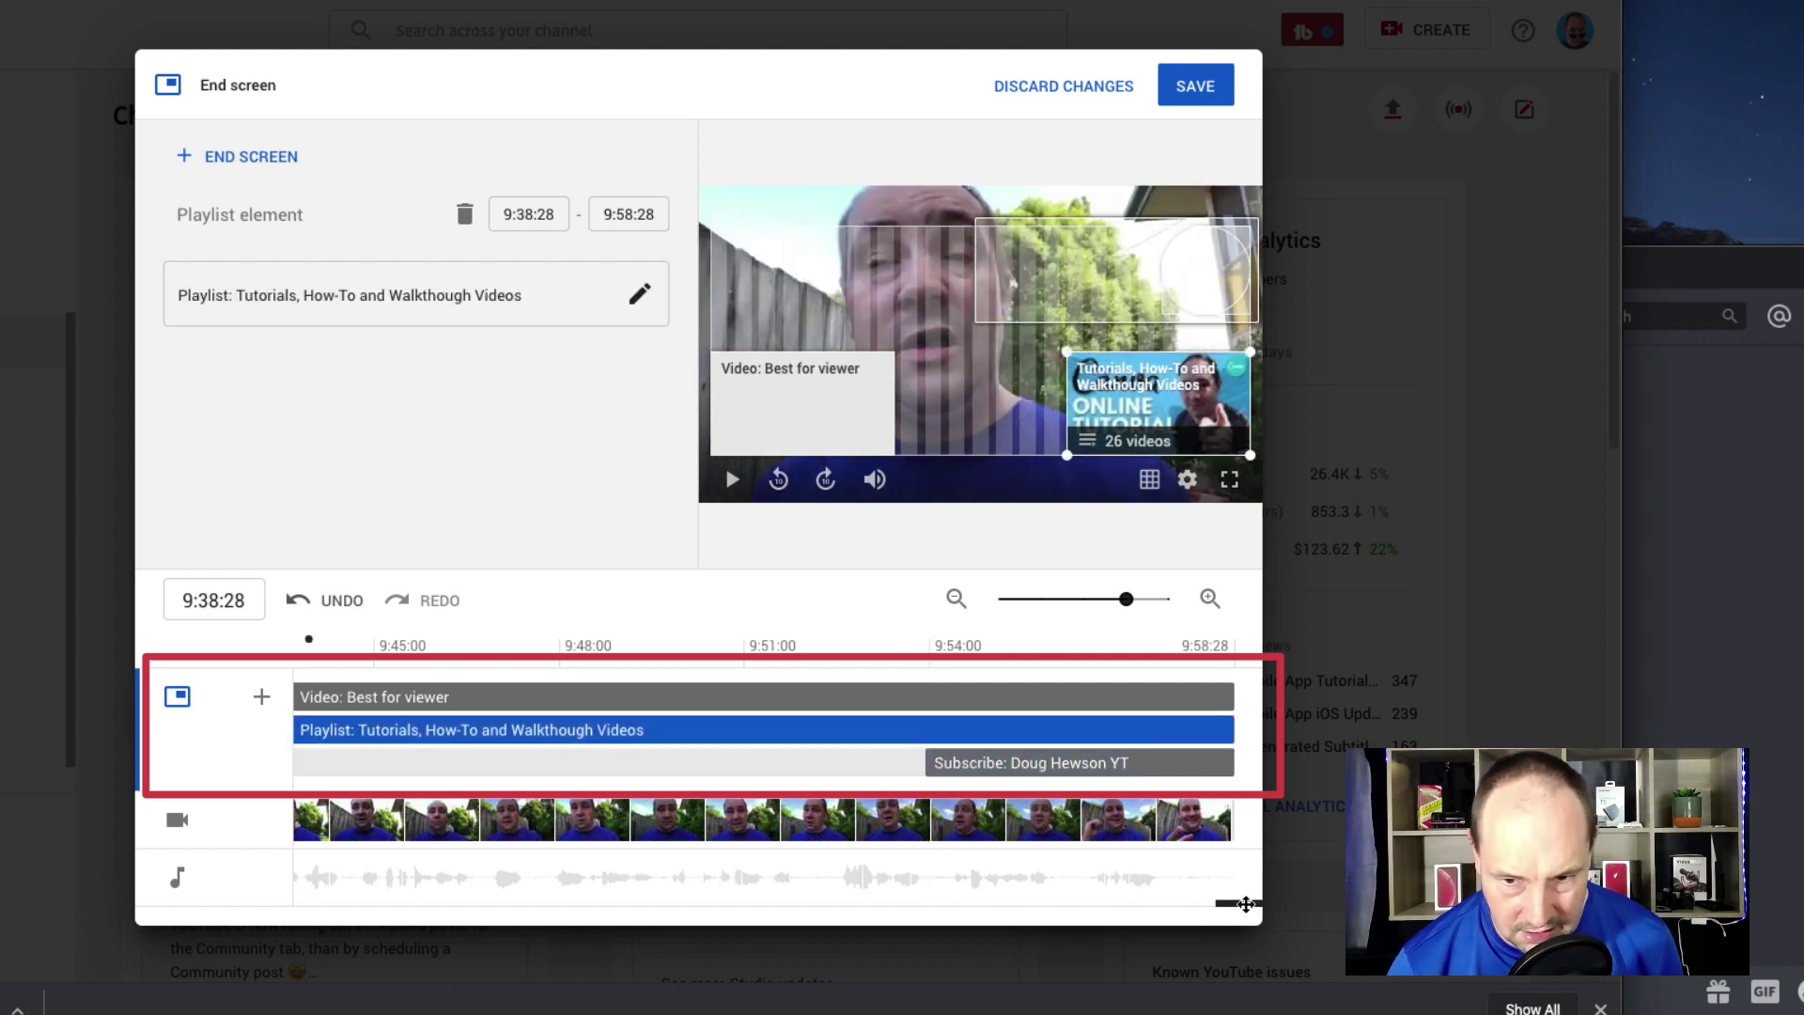
pyautogui.moveTo(1246, 903); pyautogui.dragTo(1242, 904)
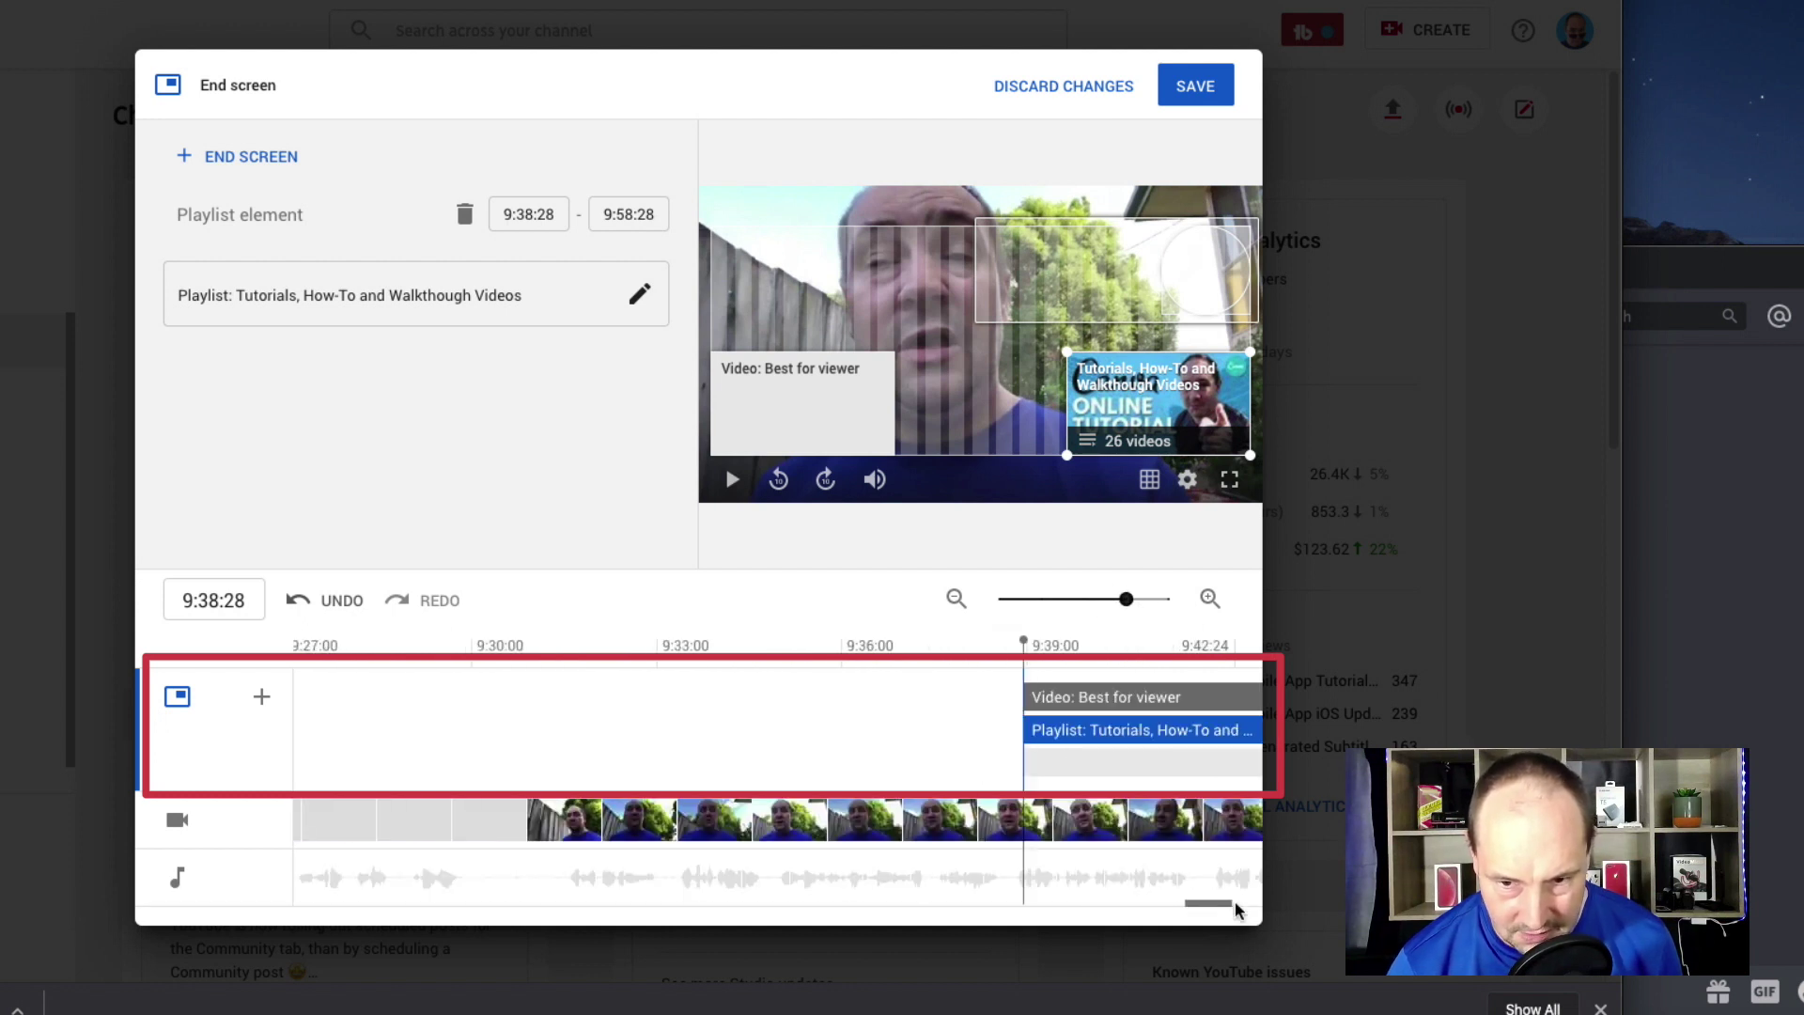
pyautogui.hscroll(2, 1205, 903)
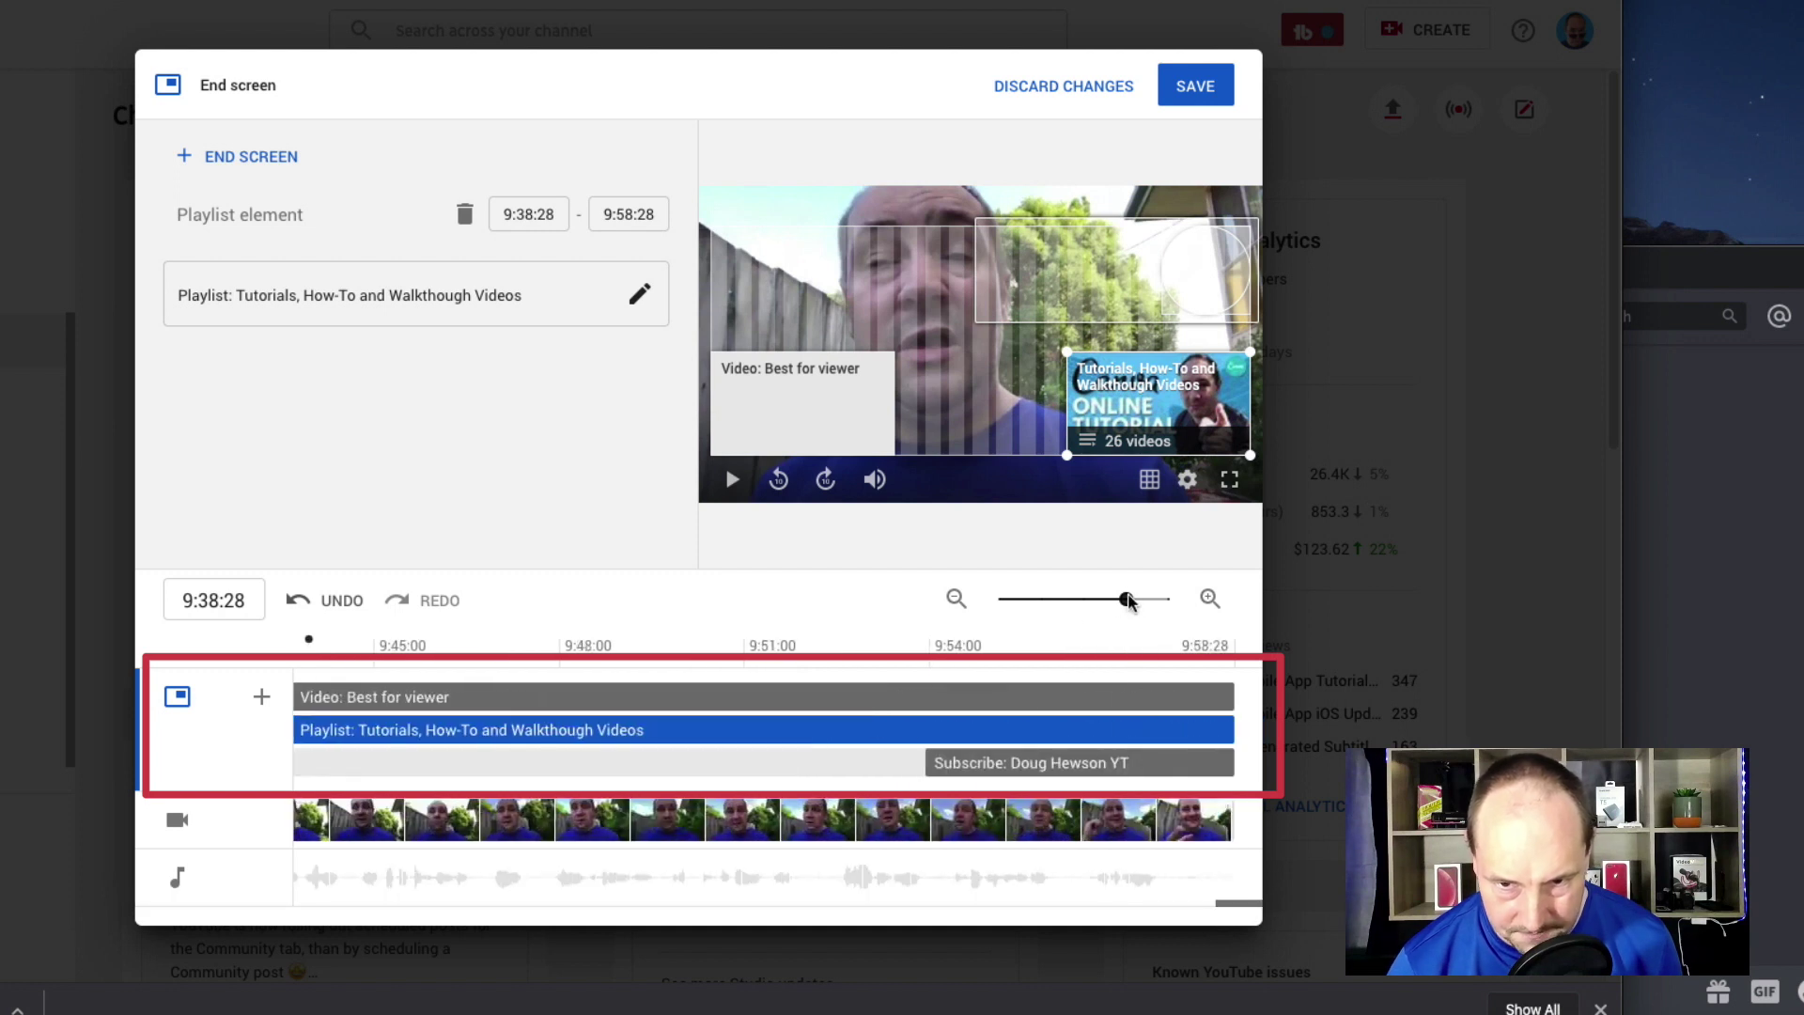
pyautogui.scroll(-2, 1194, 902)
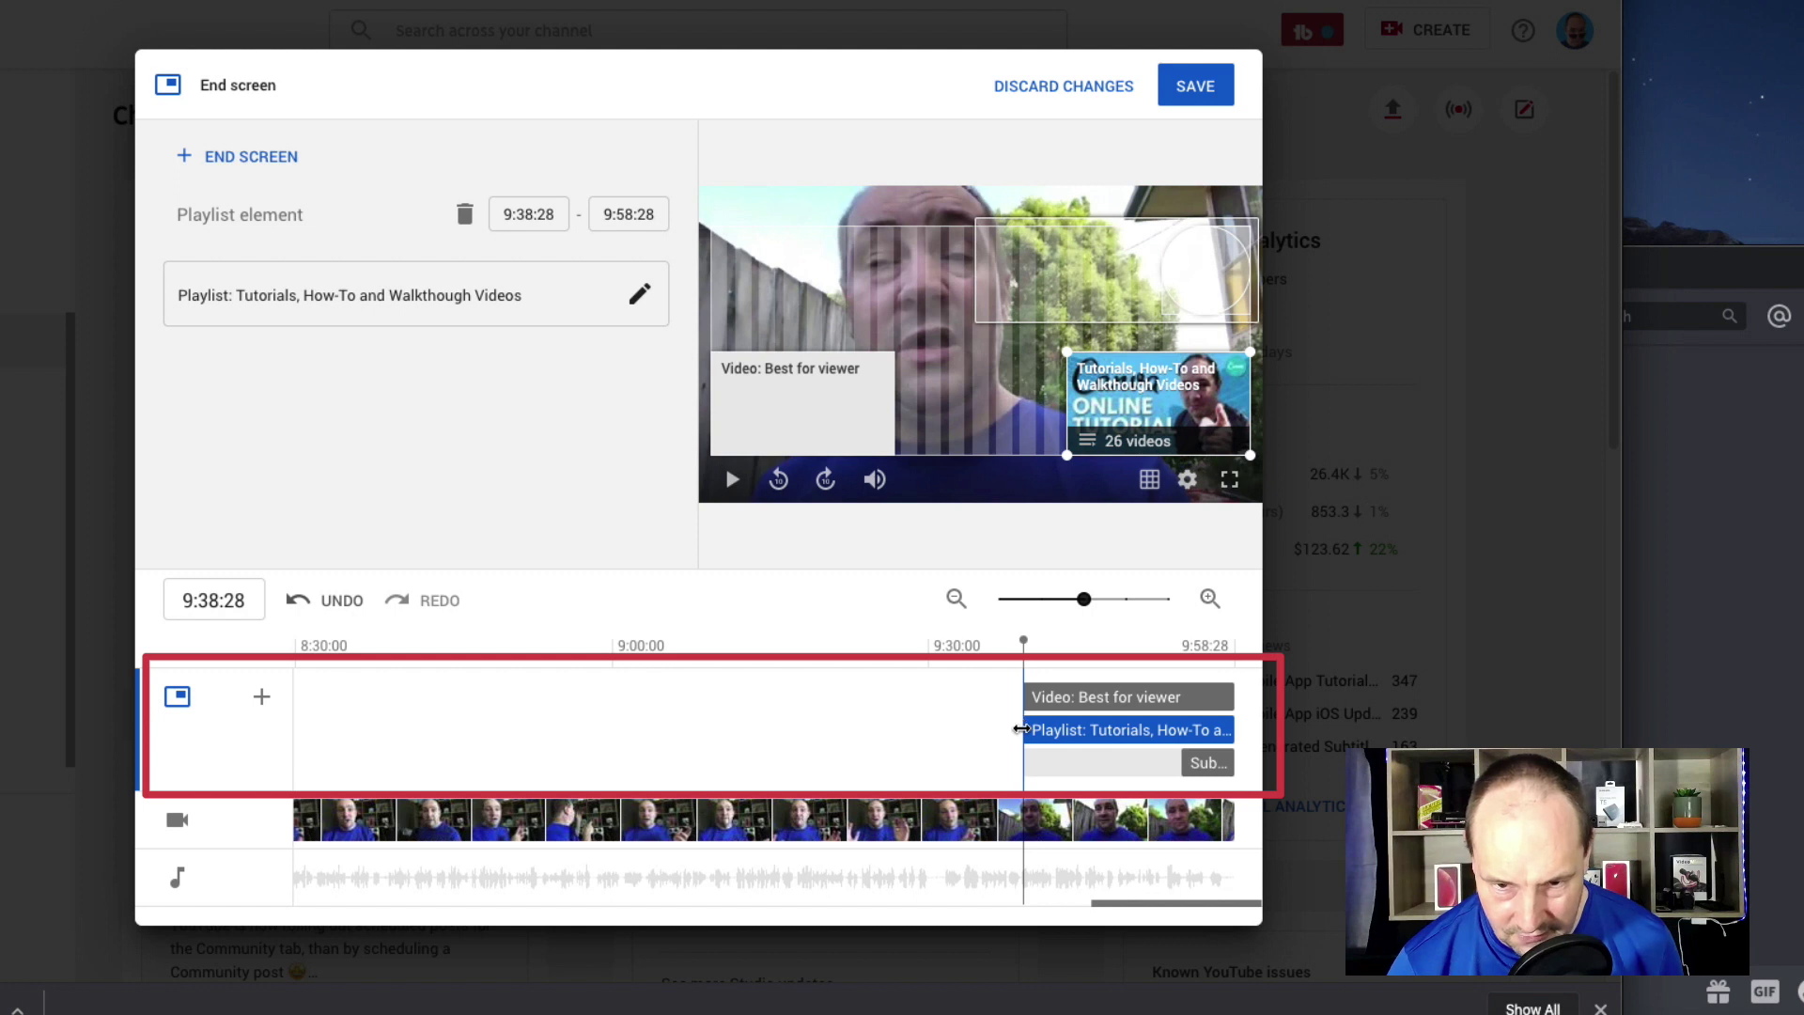
pyautogui.moveTo(1021, 729); pyautogui.dragTo(1176, 721)
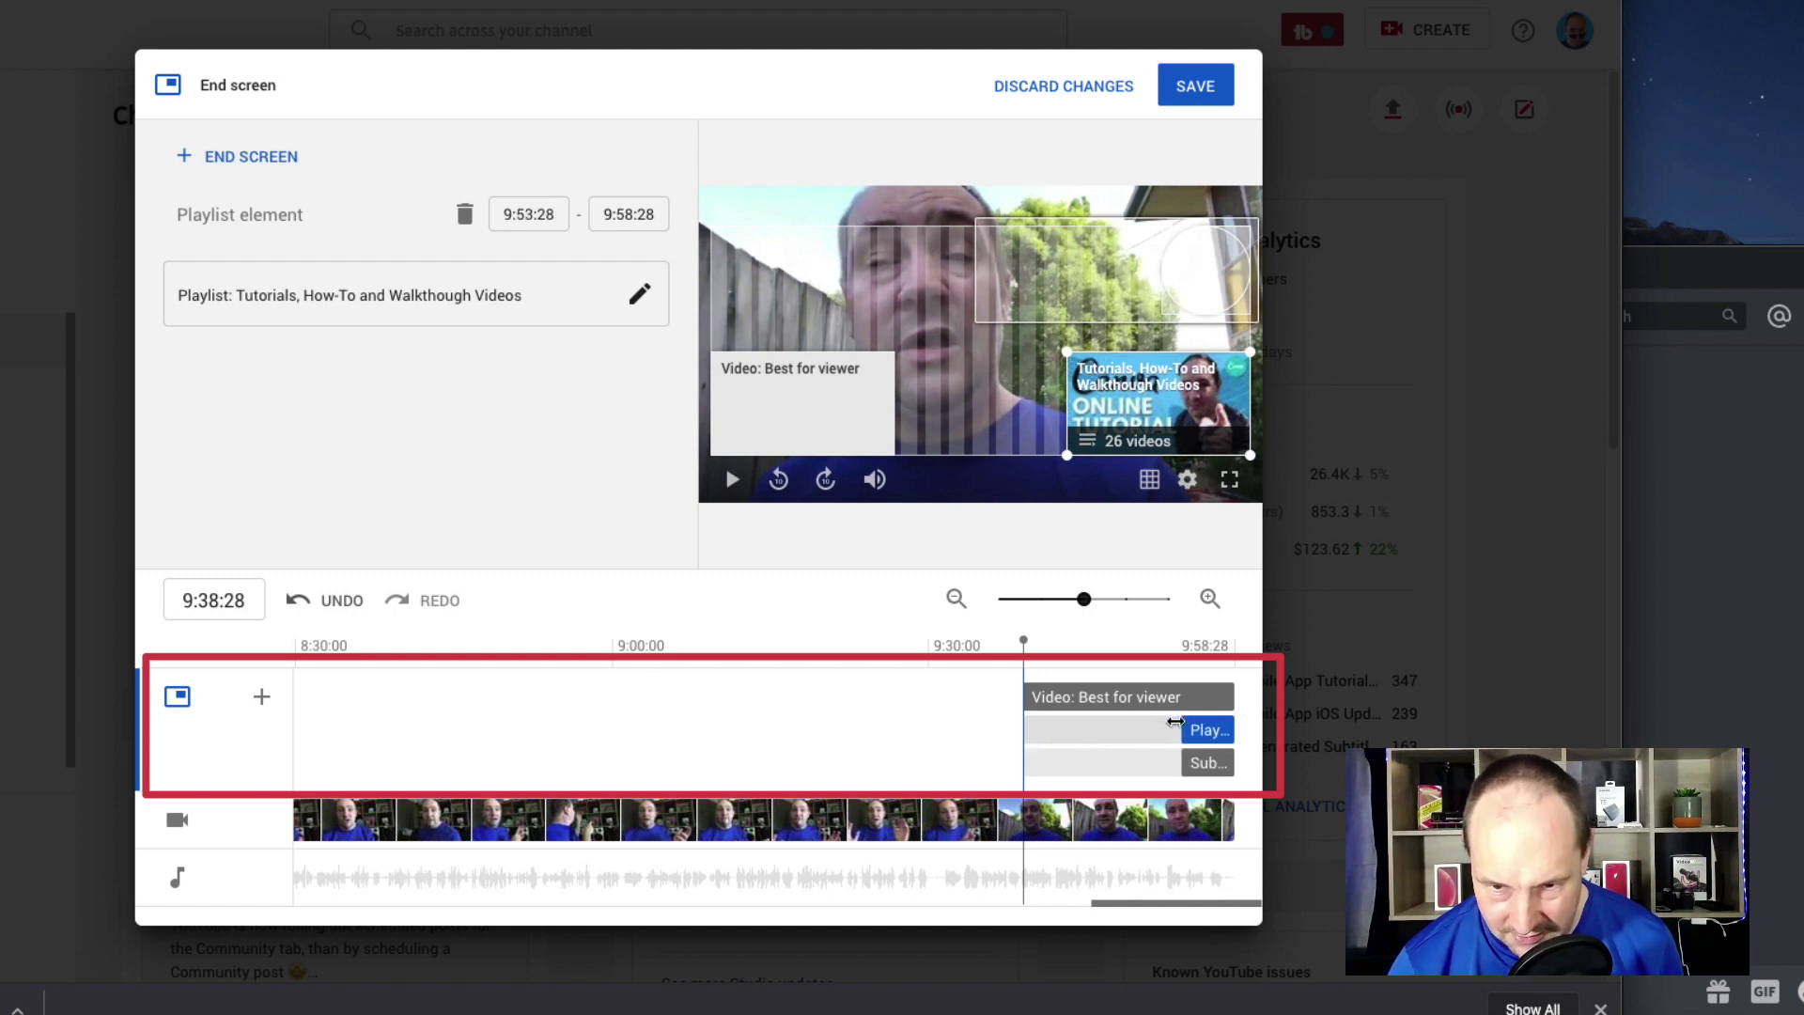
# Make the Best for viewer video element start at 9:53:28
pyautogui.click(1026, 695)
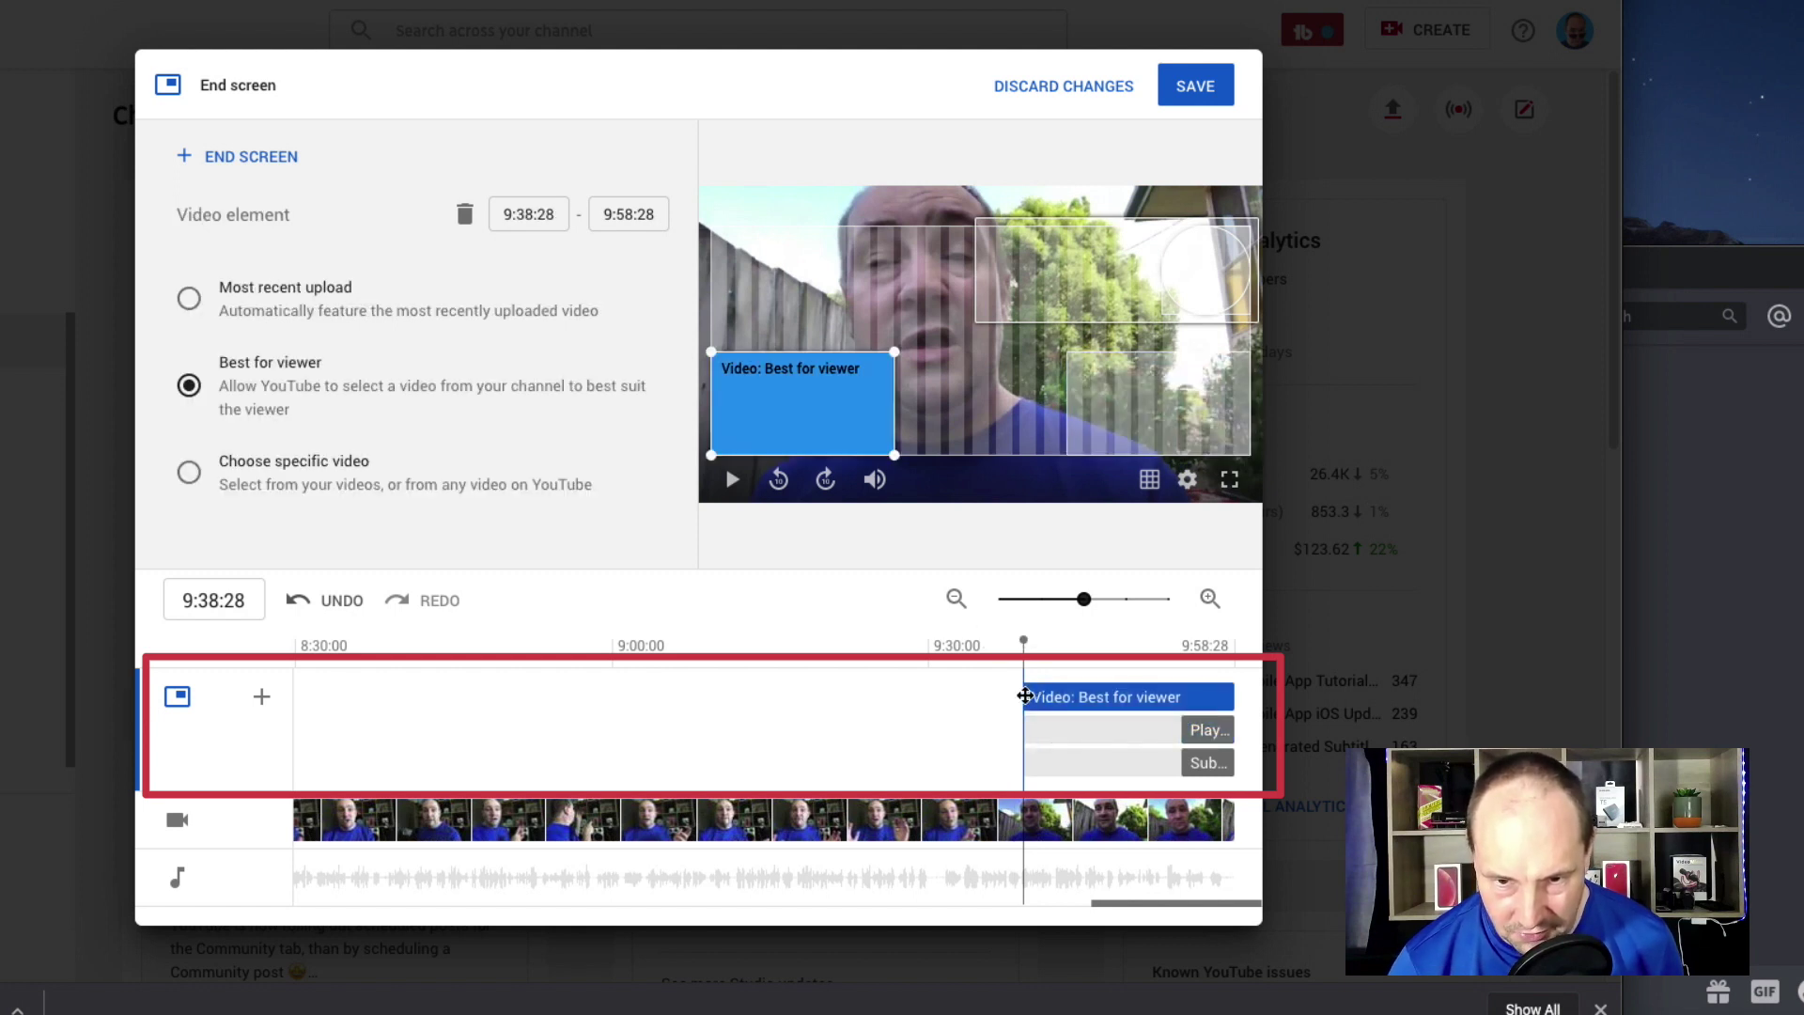
pyautogui.moveTo(1020, 696); pyautogui.dragTo(1177, 692)
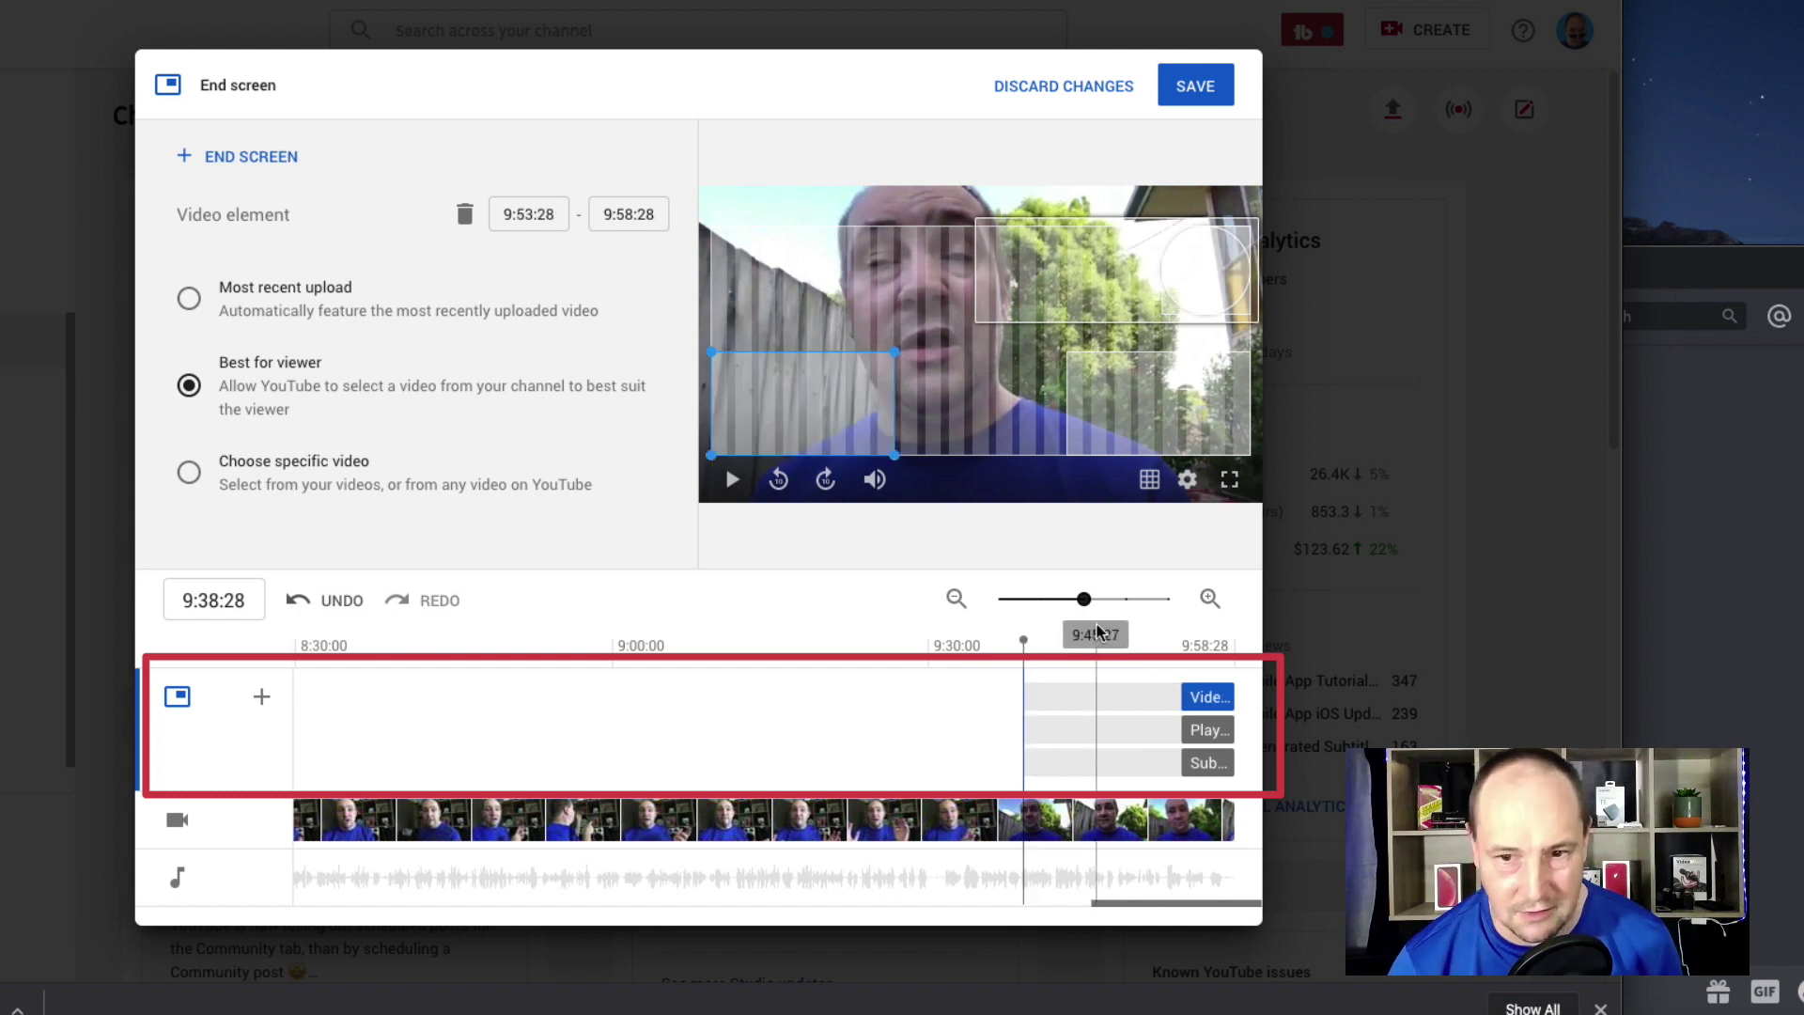
pyautogui.click(1210, 599)
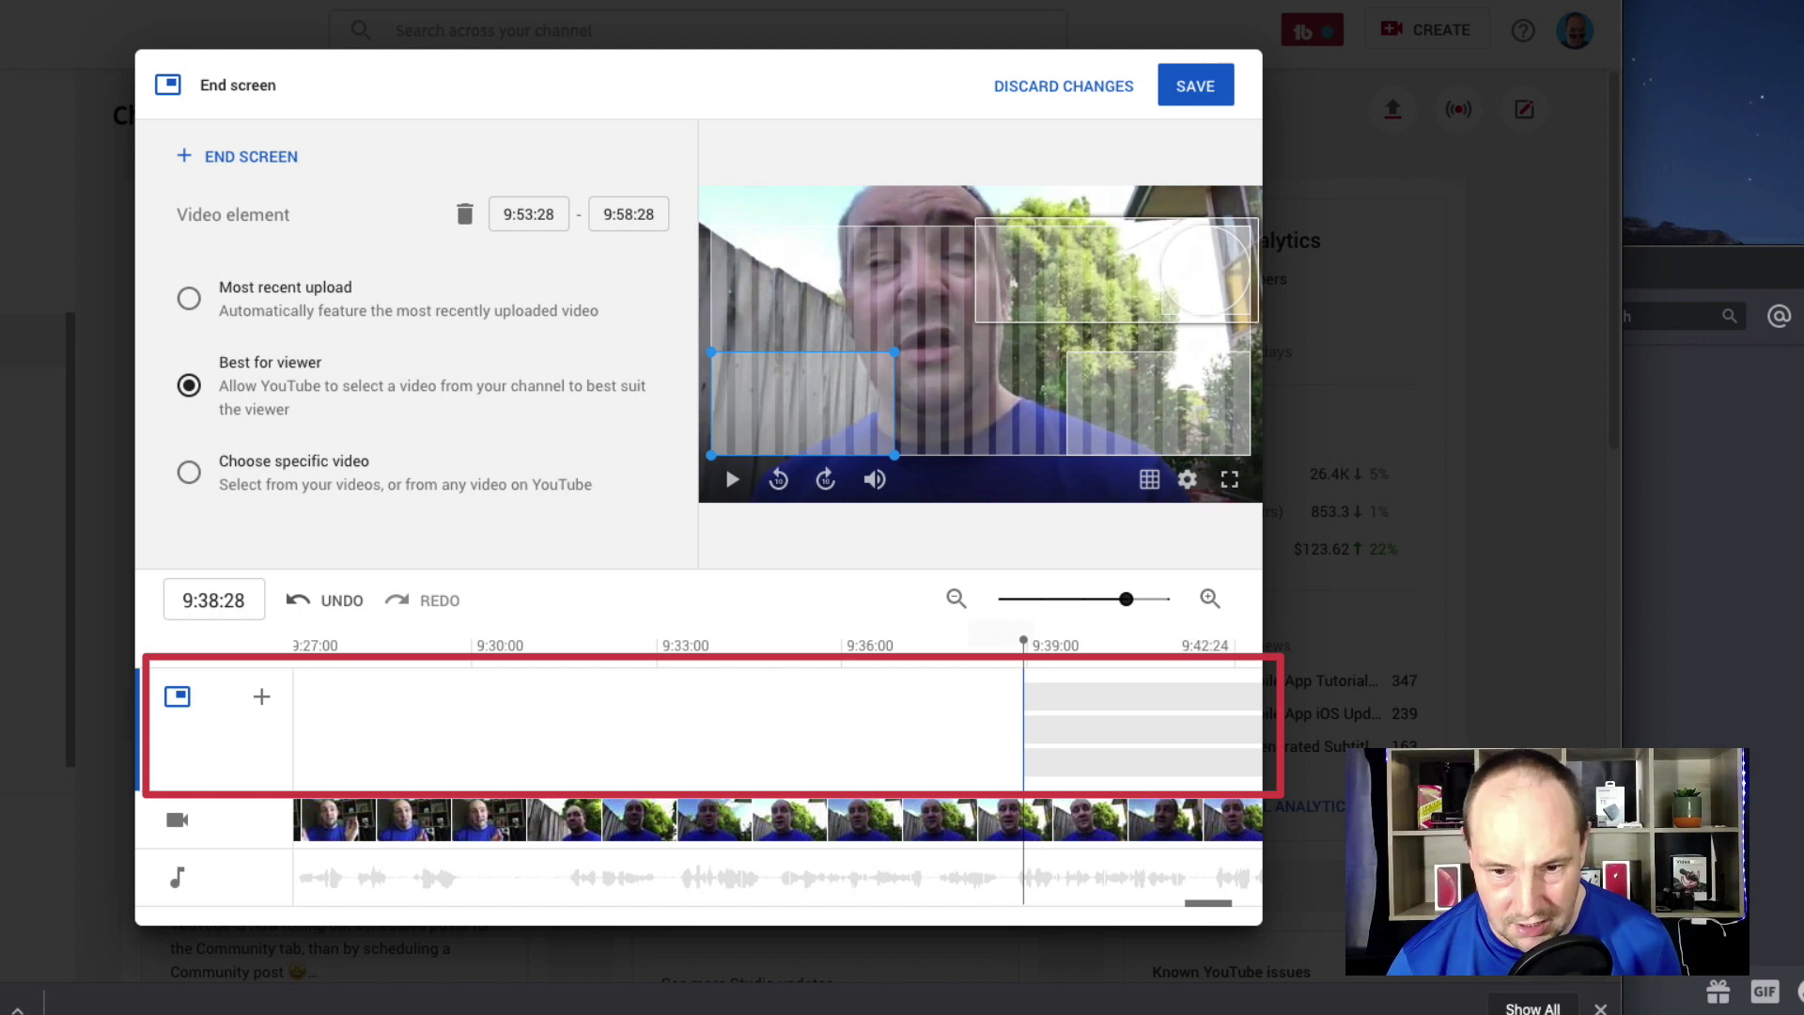
pyautogui.moveTo(1207, 904); pyautogui.dragTo(1253, 908)
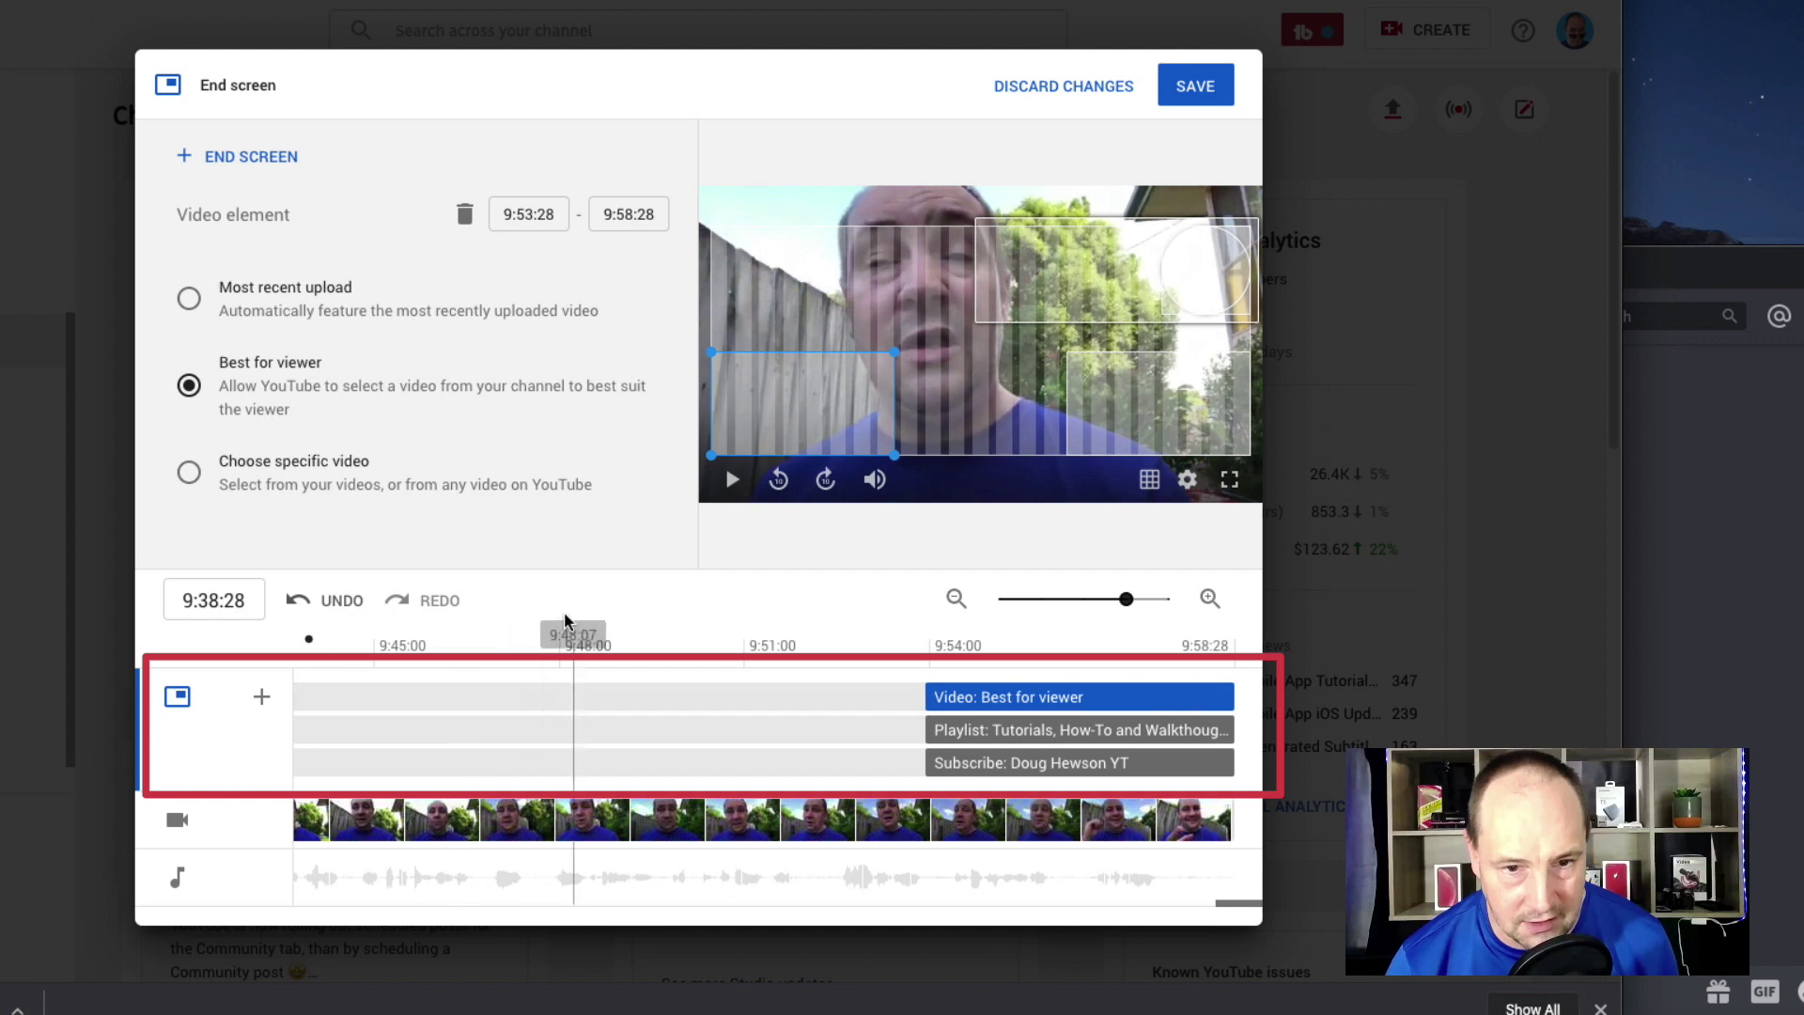
# Replay the ending from 9:46:27 to confirm the elements appear only in the final seconds
pyautogui.click(493, 723)
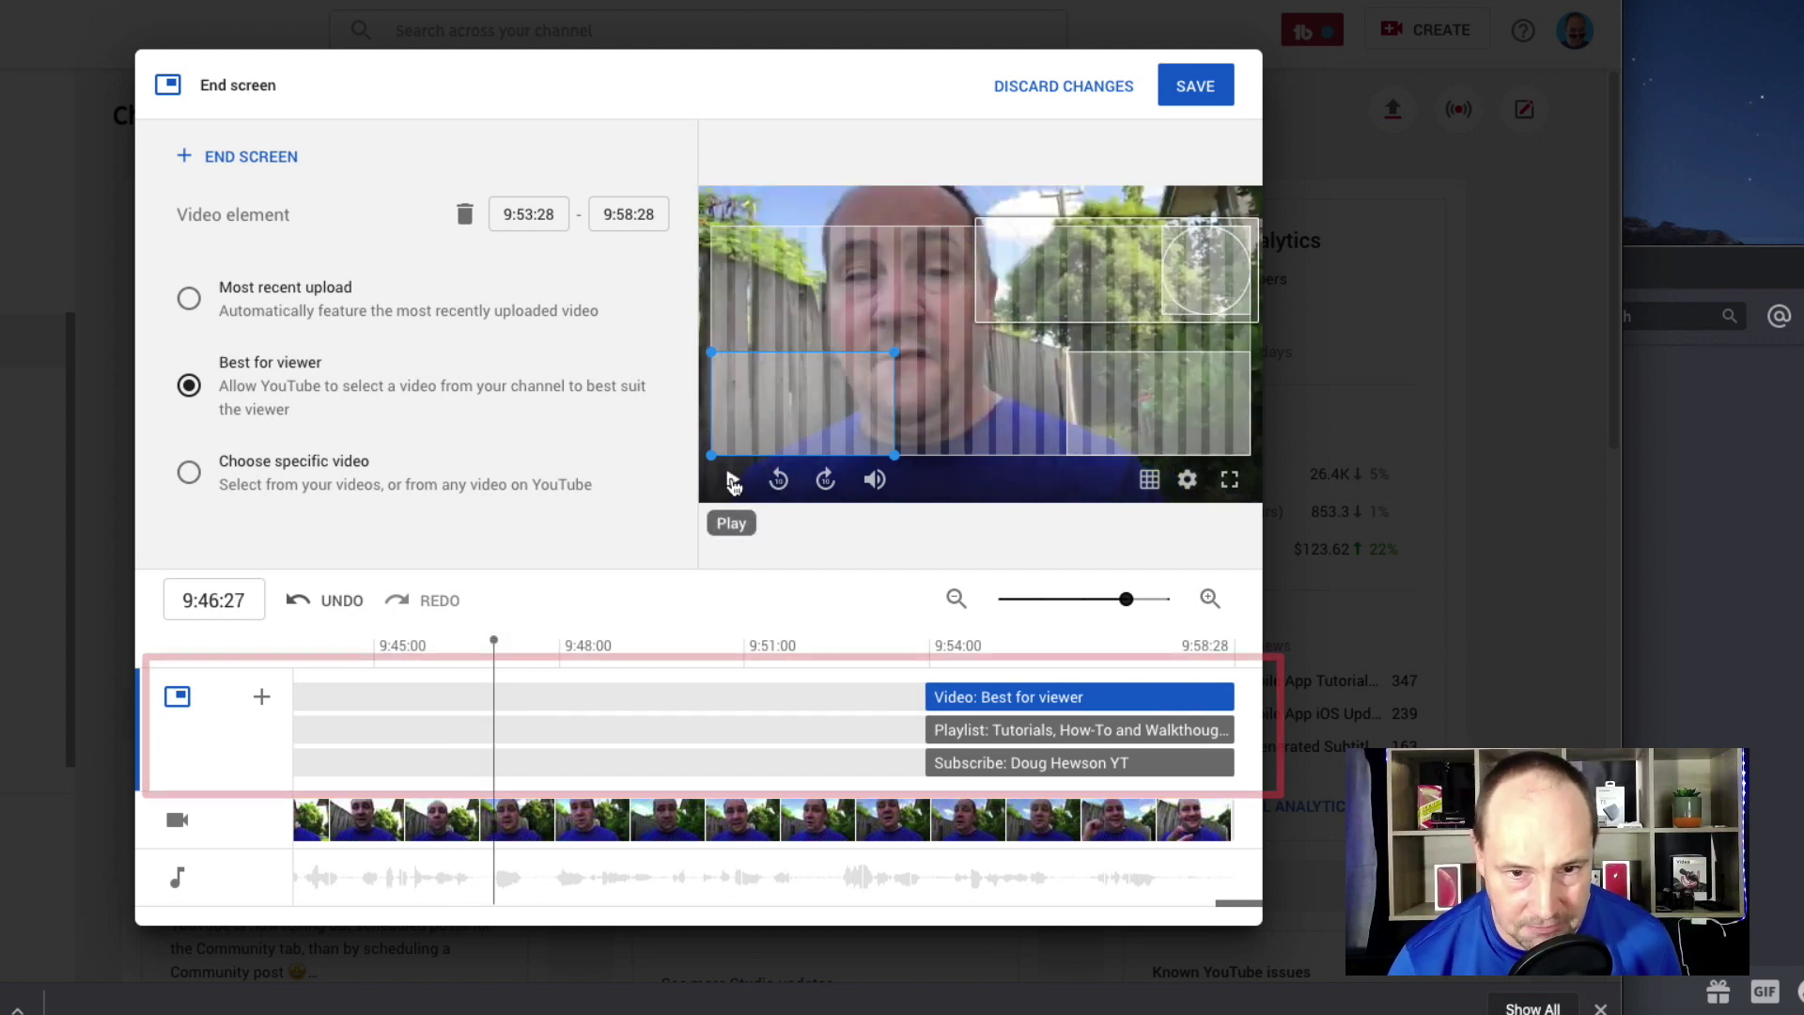
pyautogui.click(732, 480)
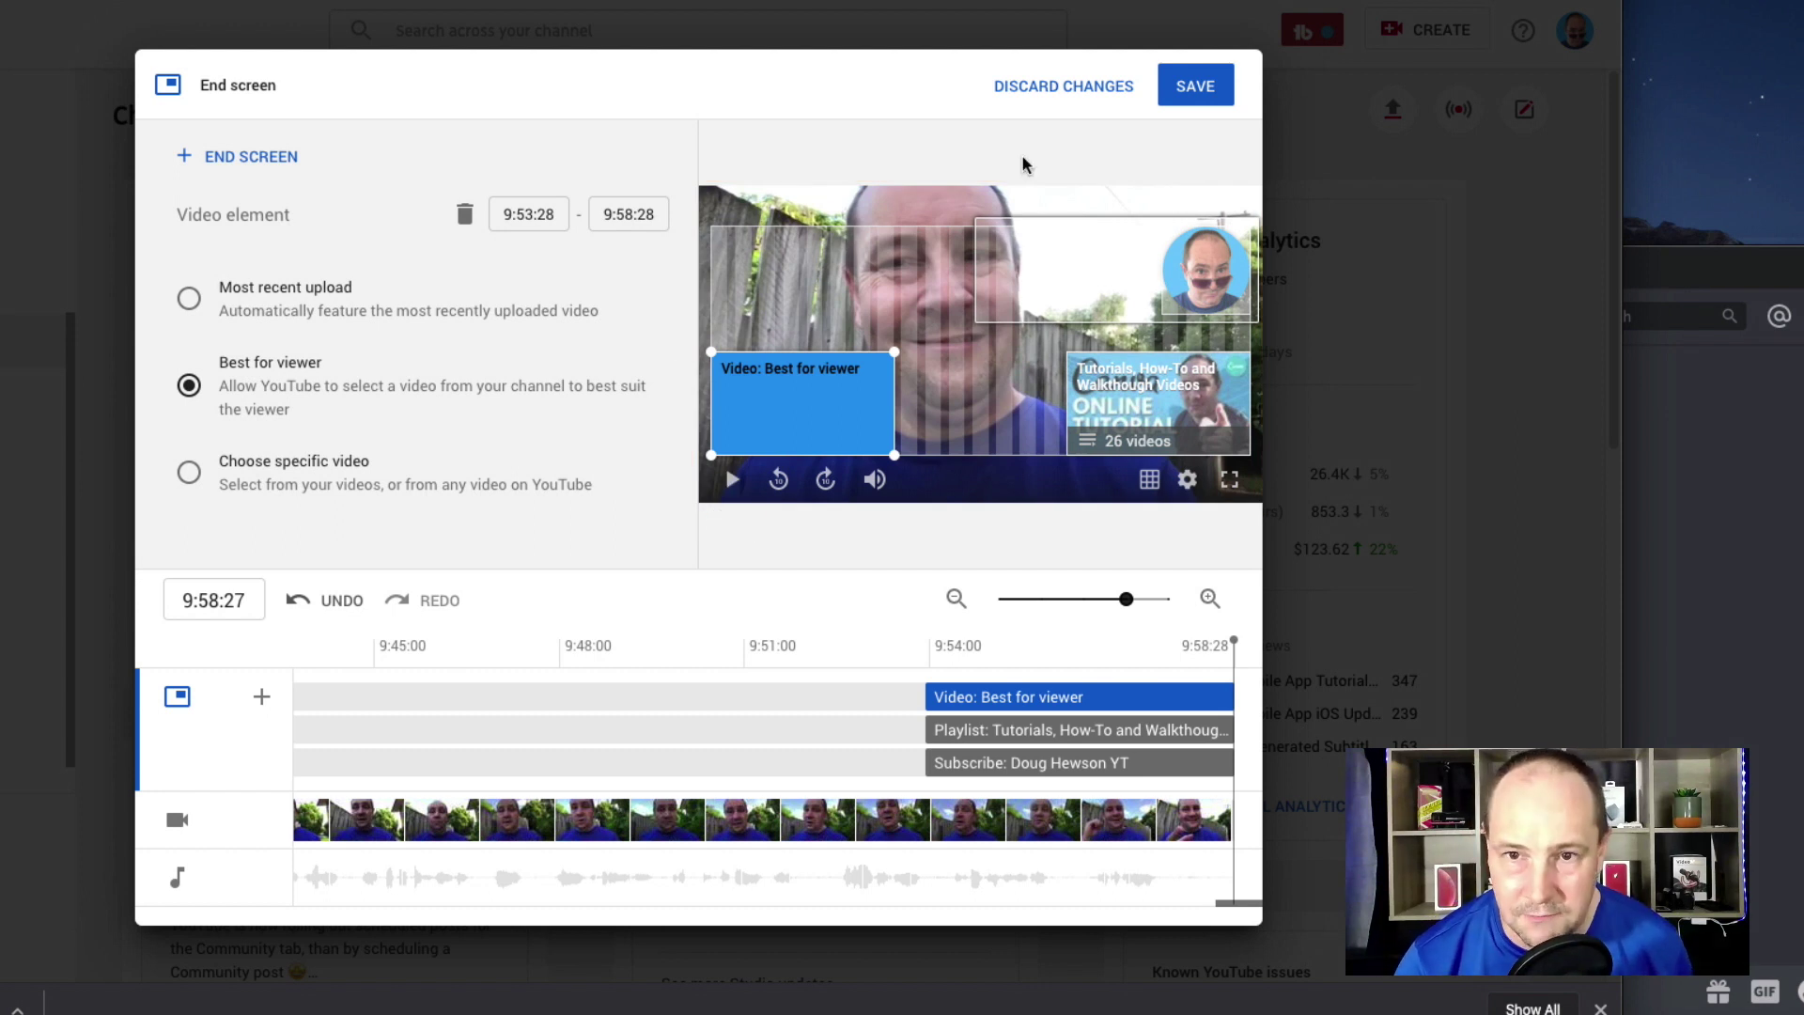
pyautogui.click(1195, 86)
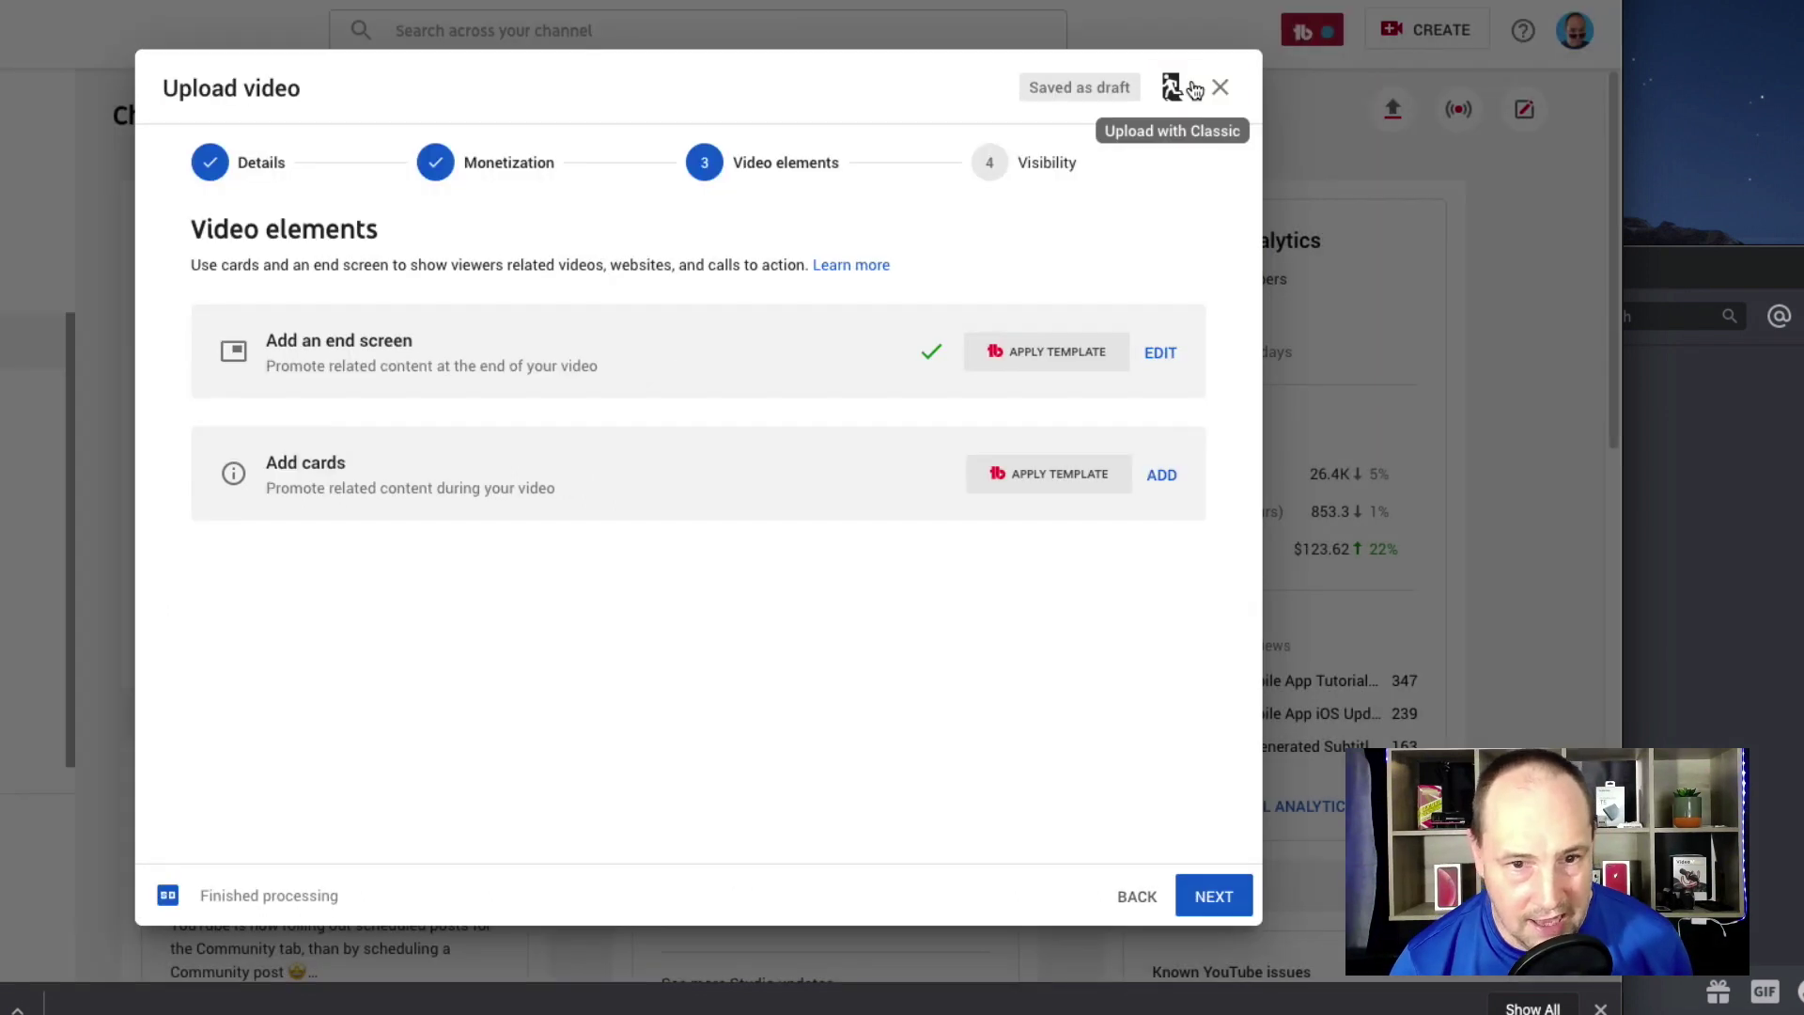